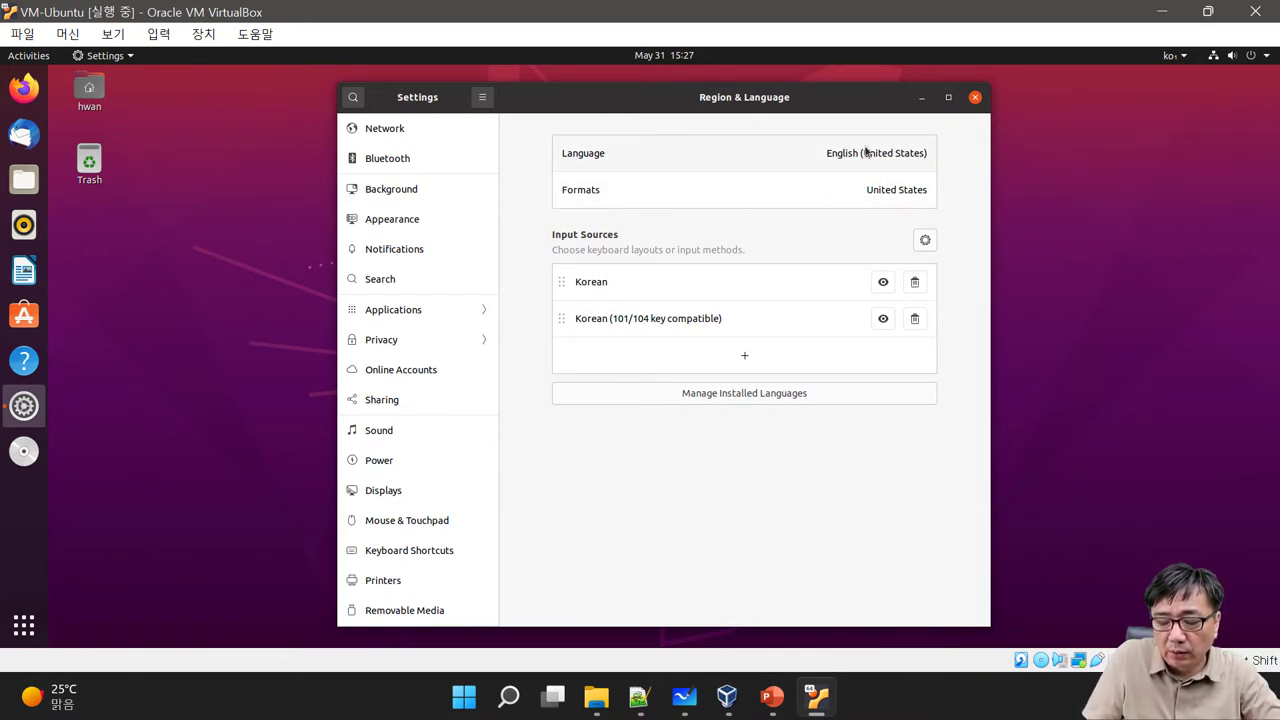
Set the system language to Korean and the regional formats to Korea, Republic of.
{"action": "left_click", "coordinate": [866, 162]}
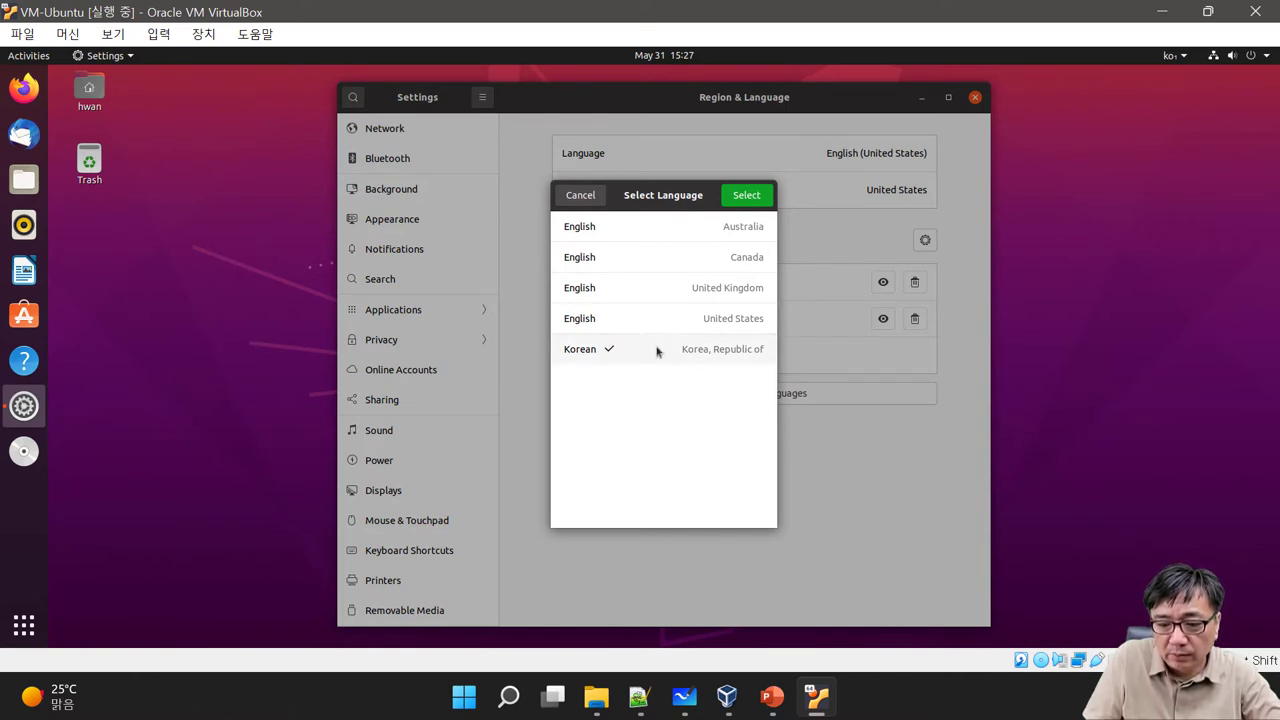
{"action": "left_click", "coordinate": [759, 204]}
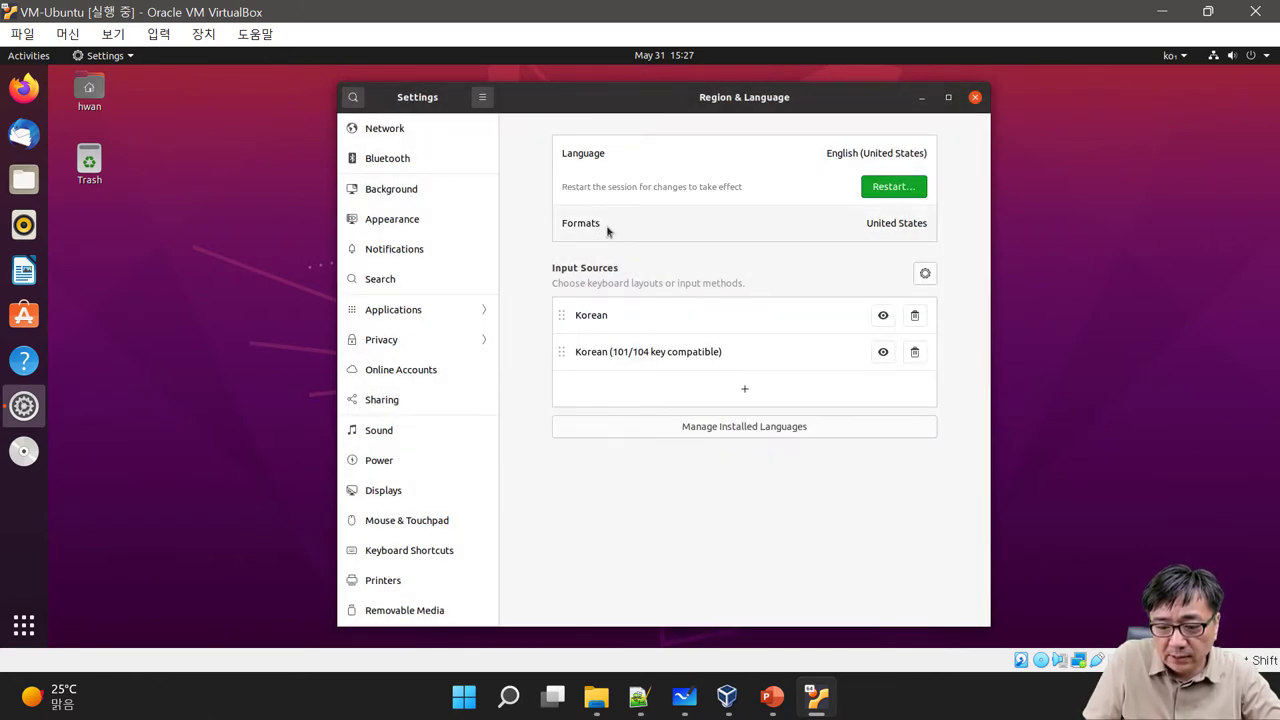
{"action": "left_click", "coordinate": [905, 227]}
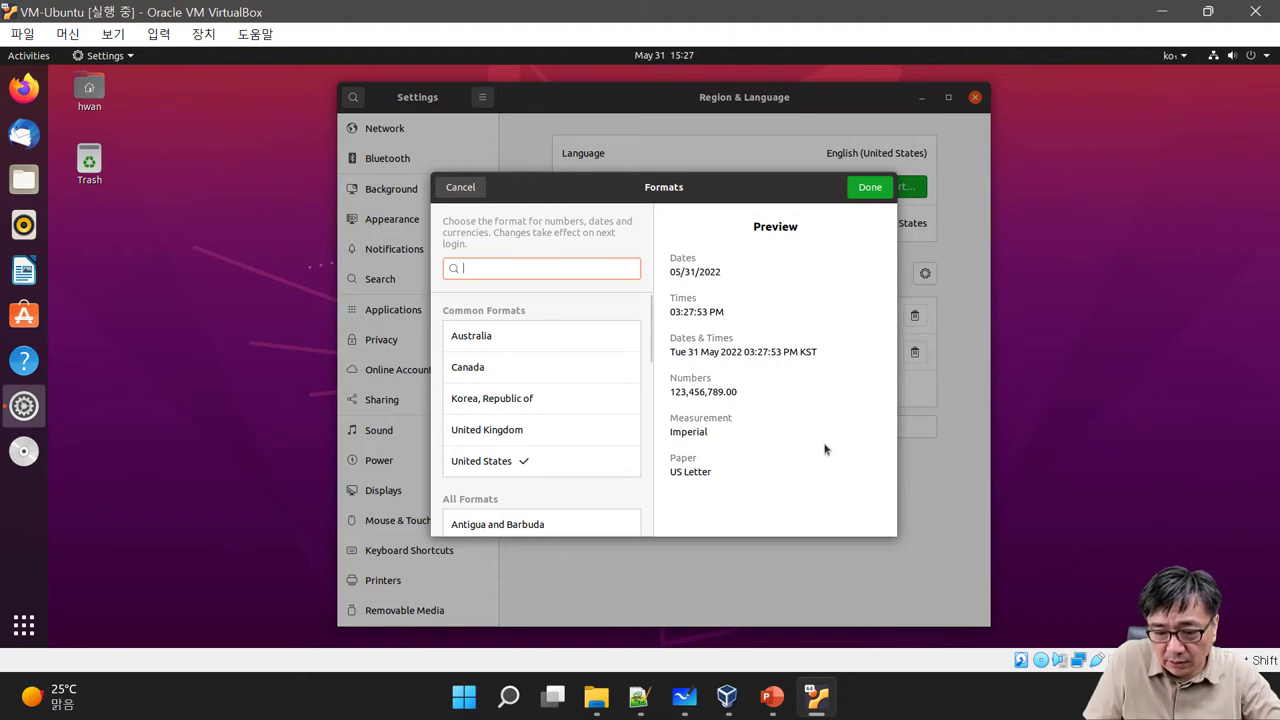
{"action": "left_click", "coordinate": [490, 404]}
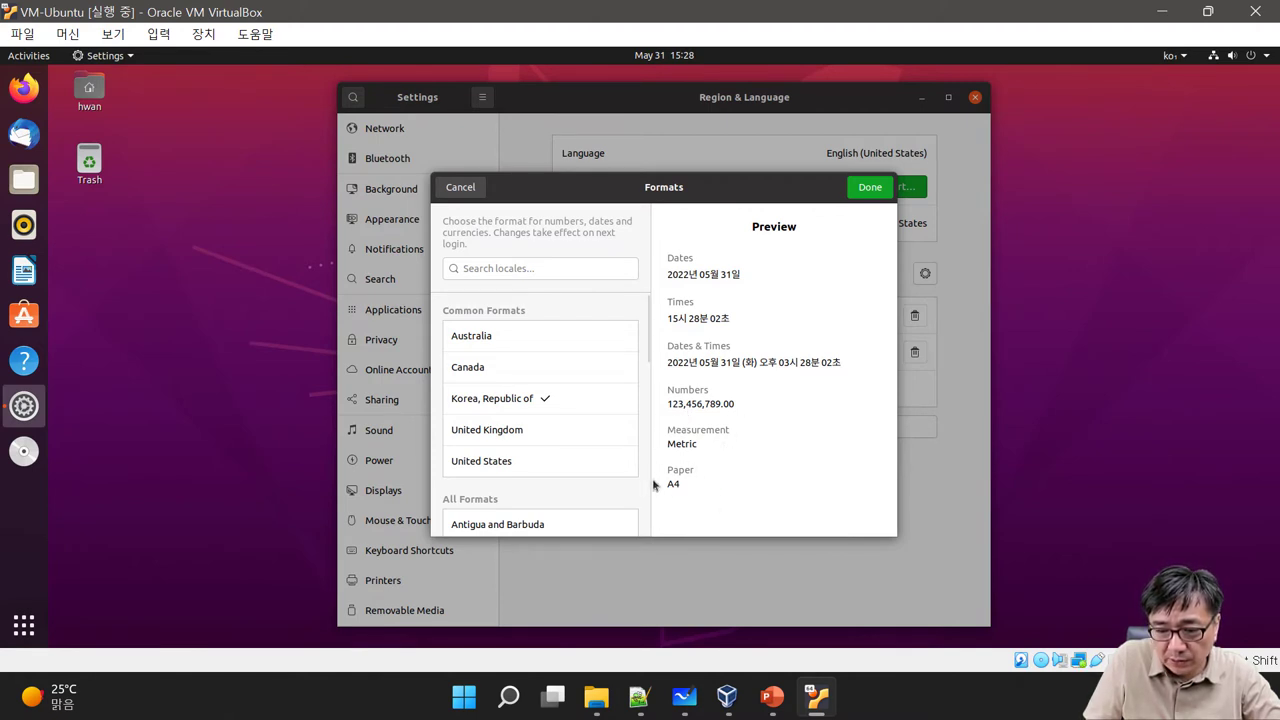
{"action": "left_click", "coordinate": [867, 190]}
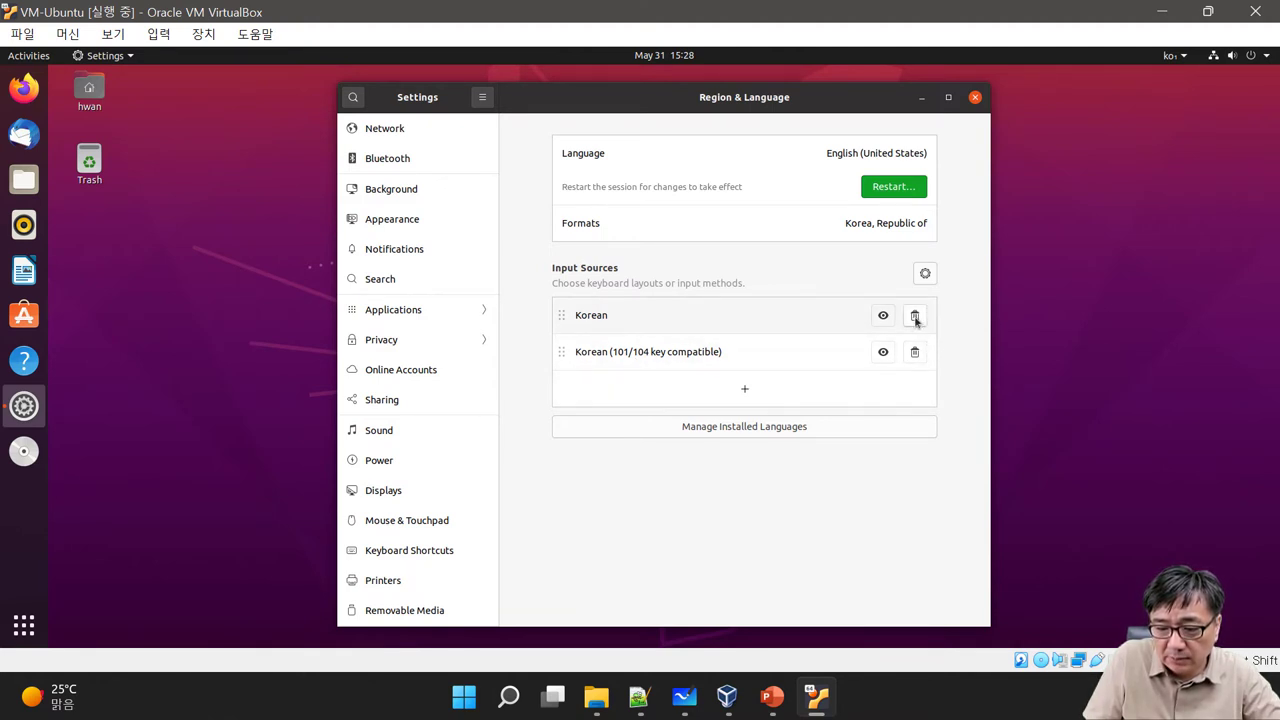
Remove the plain Korean input source and look over the installed languages in Language Support.
{"action": "left_click", "coordinate": [914, 316]}
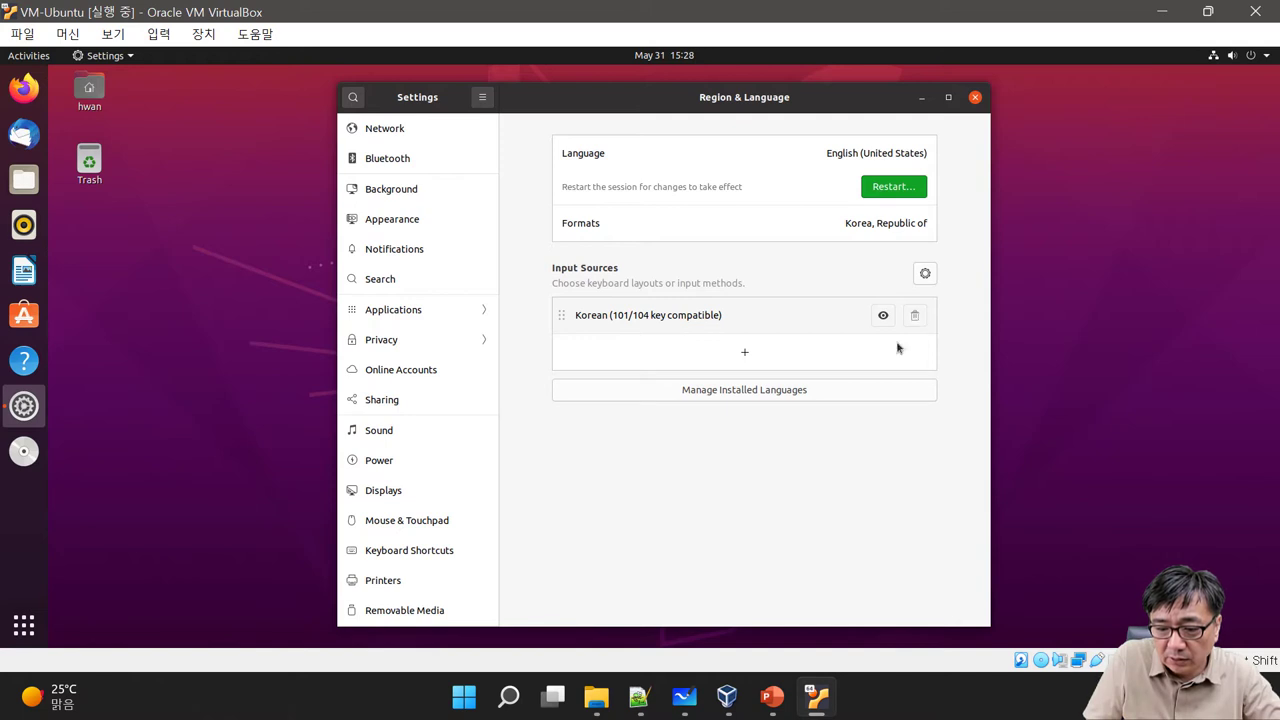
{"action": "left_click", "coordinate": [747, 390]}
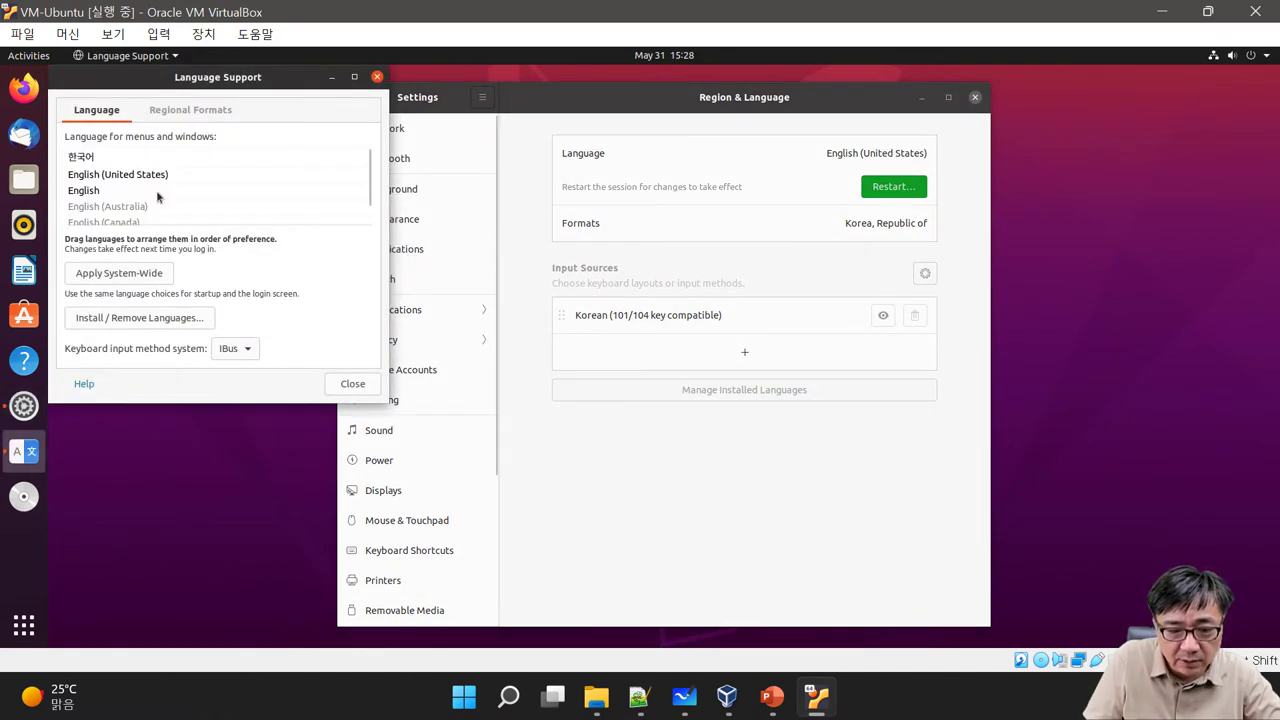
{"action": "left_click", "coordinate": [80, 162]}
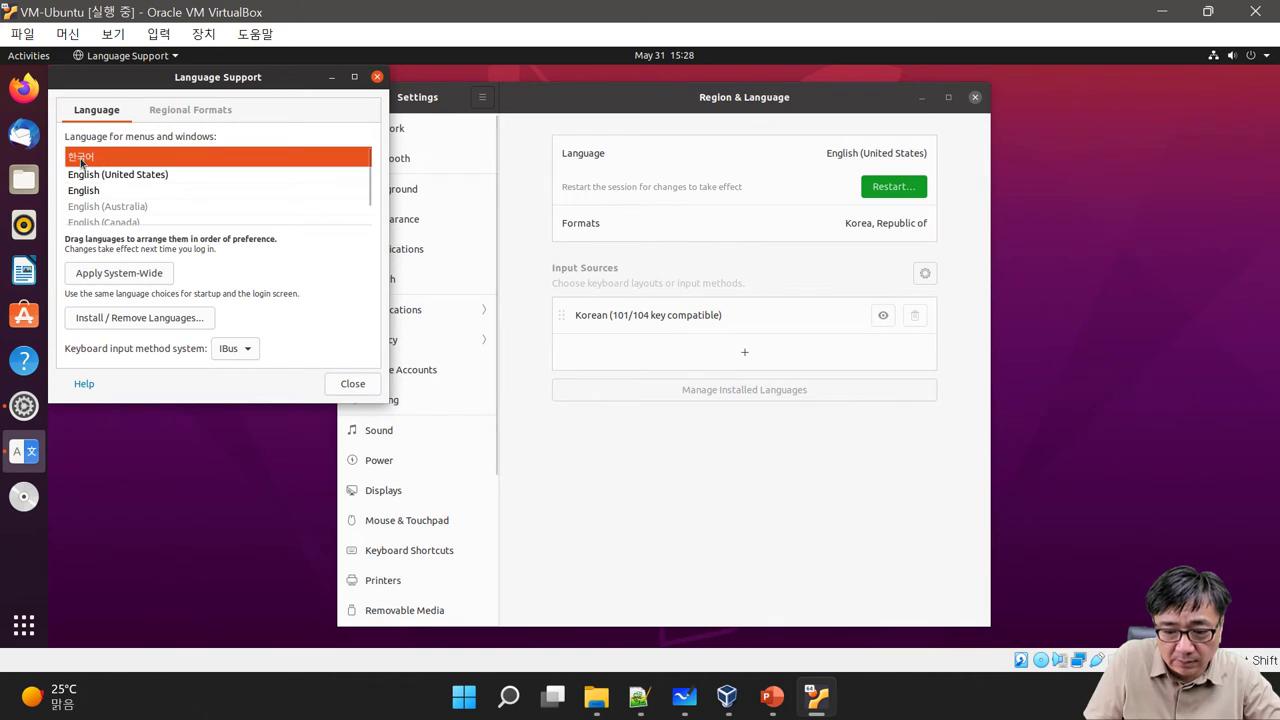
{"action": "left_click", "coordinate": [196, 190]}
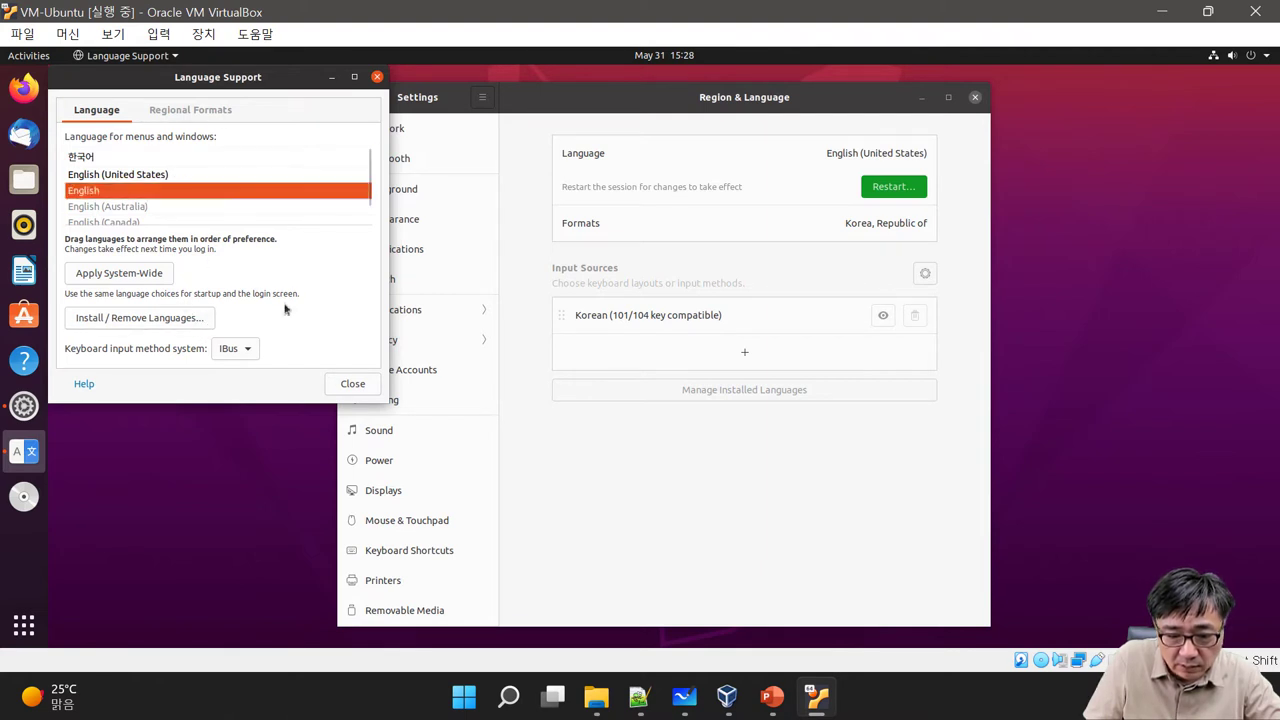
{"action": "left_click", "coordinate": [347, 383]}
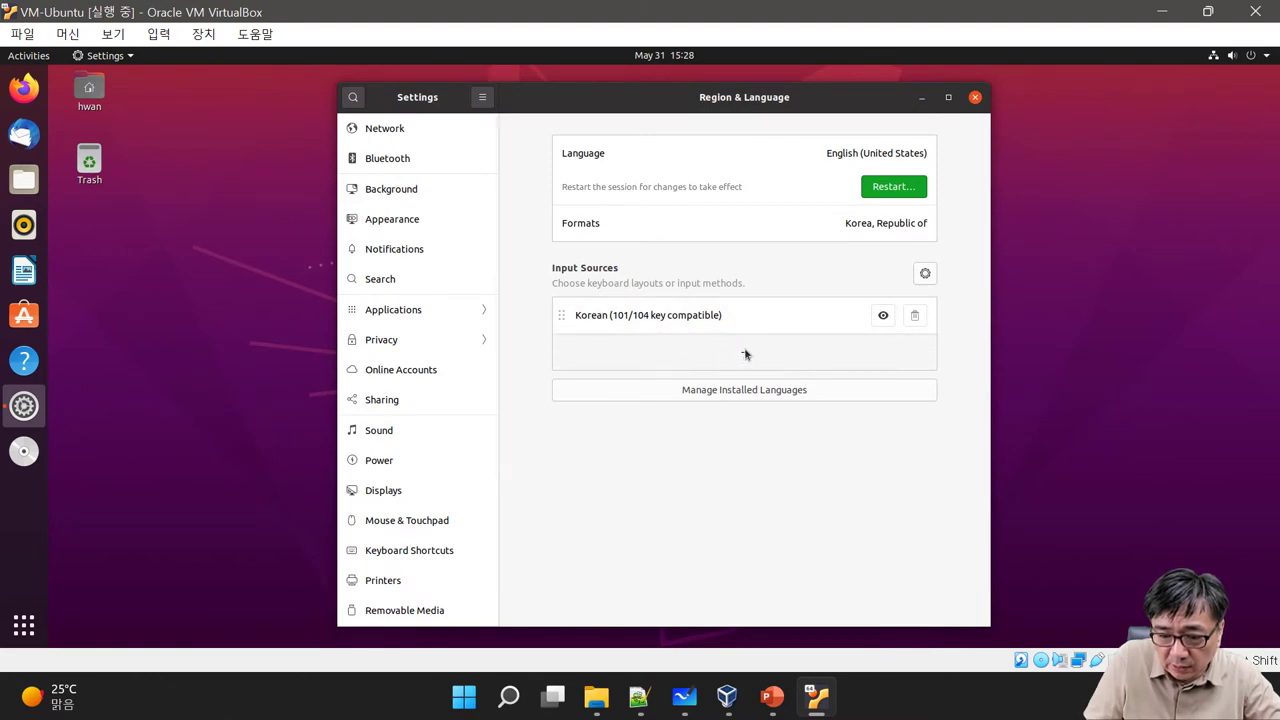
Add Korean as an input source and remove the Korean (101/104 key compatible) one.
{"action": "left_click", "coordinate": [744, 356]}
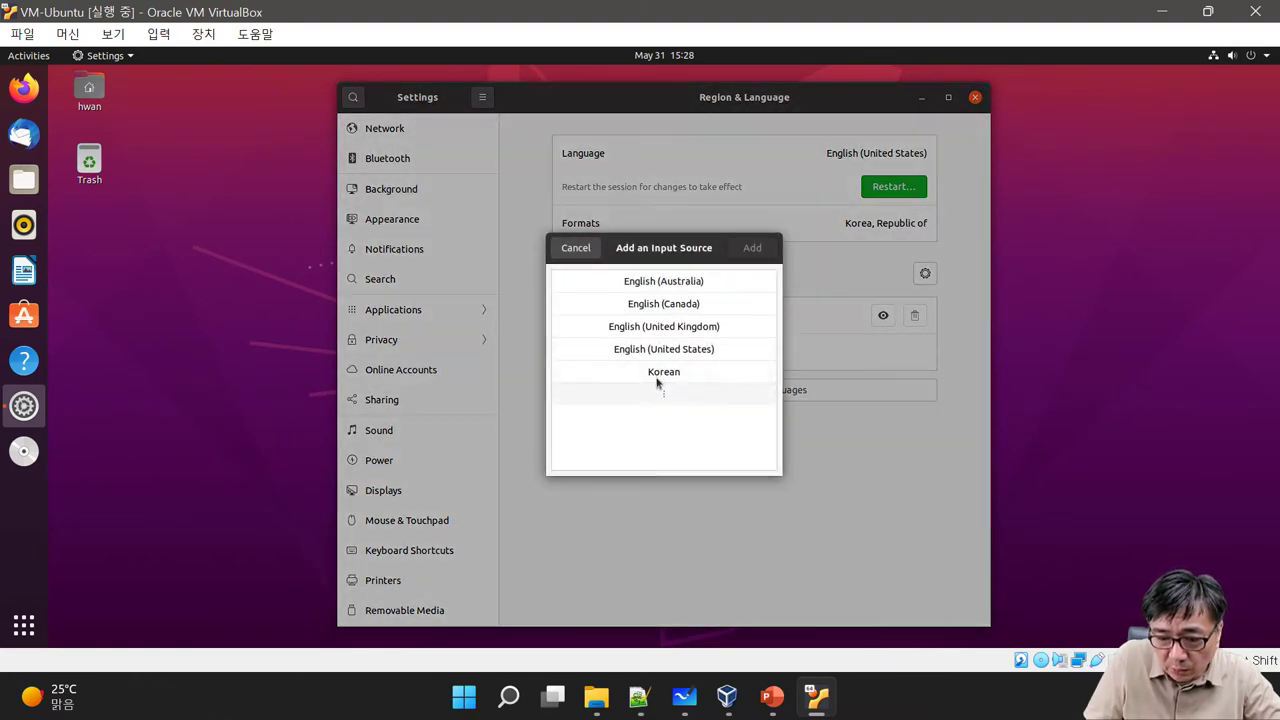
{"action": "left_click", "coordinate": [663, 393]}
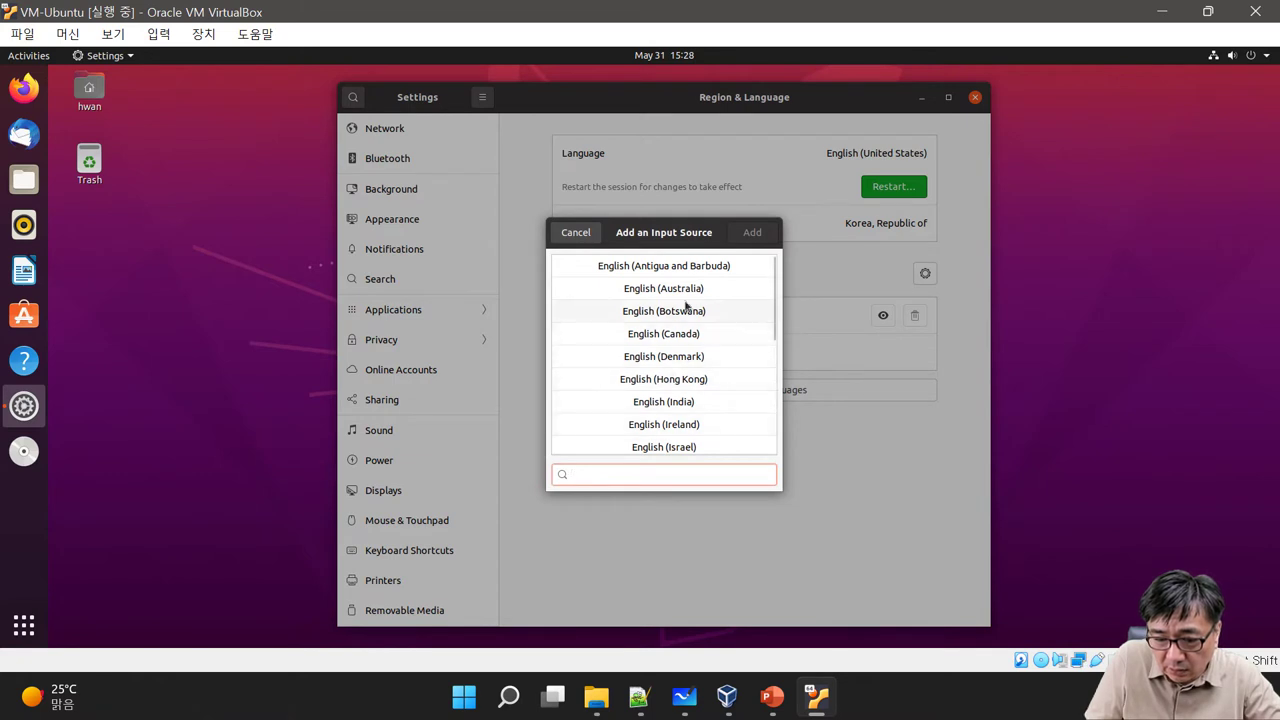
{"action": "scroll", "coordinate": [686, 309], "scroll_direction": "down", "scroll_amount": 1}
{"action": "scroll", "coordinate": [687, 304], "scroll_direction": "down", "scroll_amount": 4}
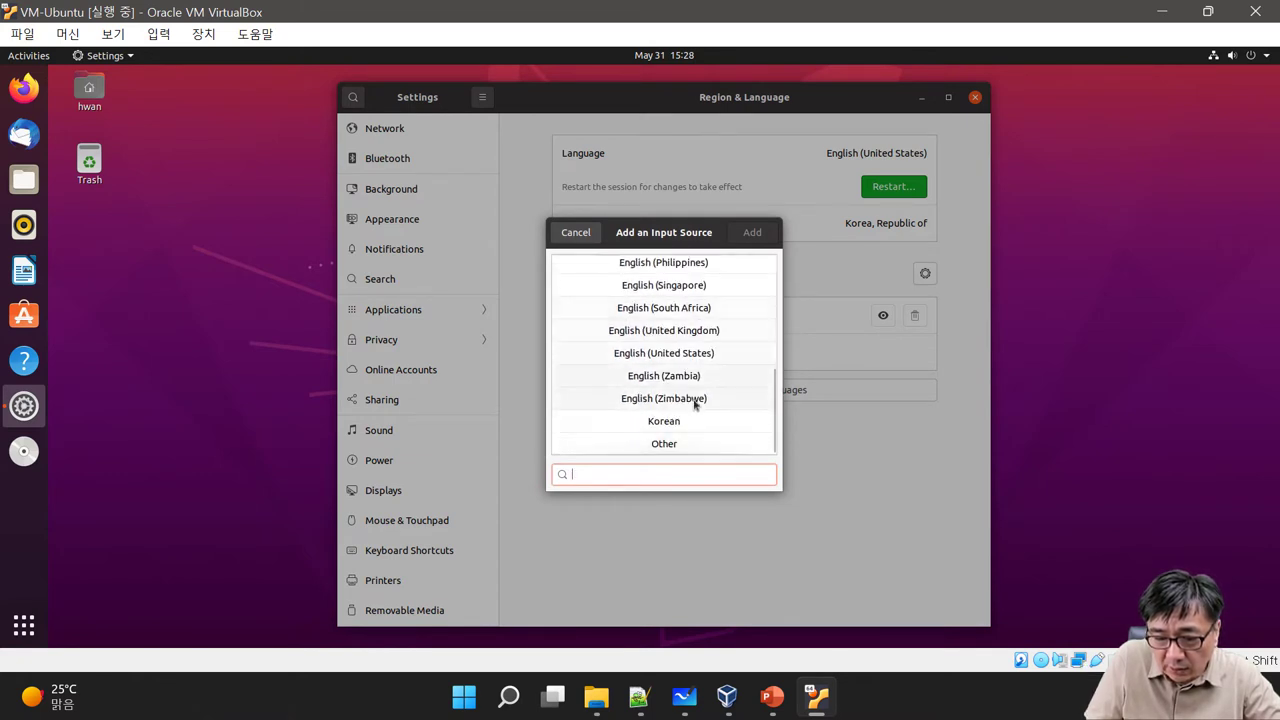
{"action": "left_click", "coordinate": [674, 430]}
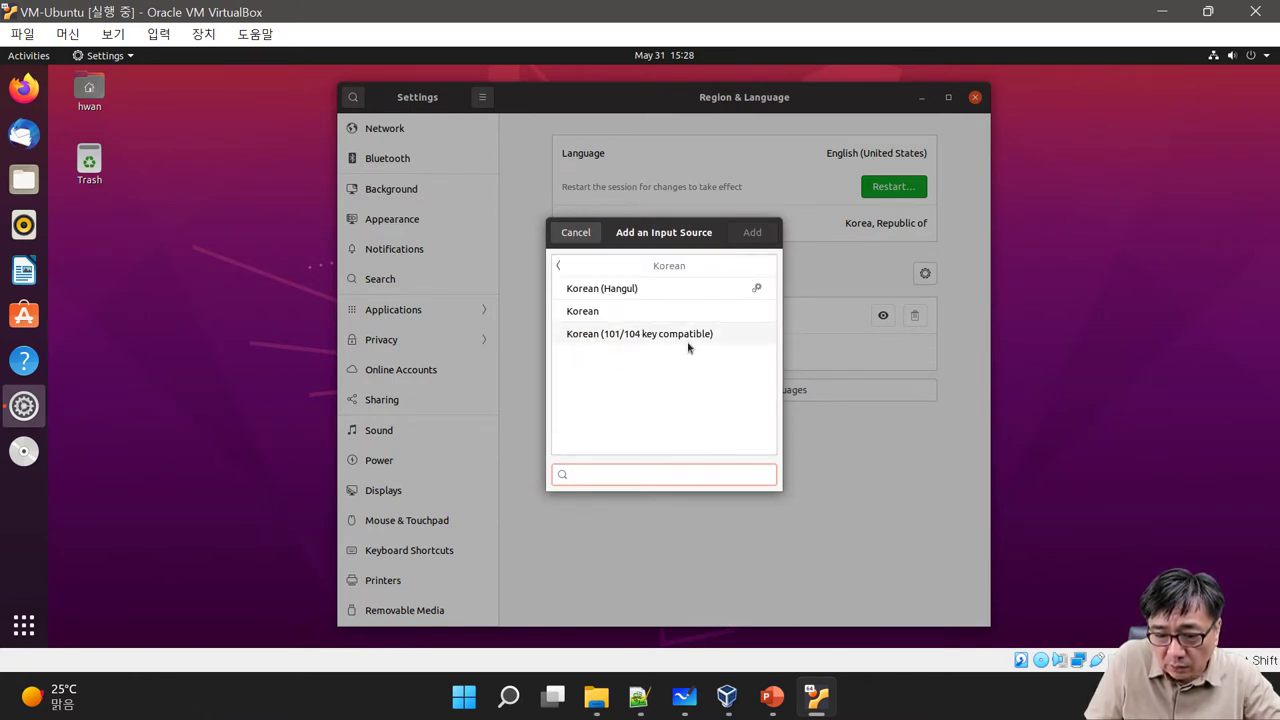
{"action": "left_click", "coordinate": [590, 315]}
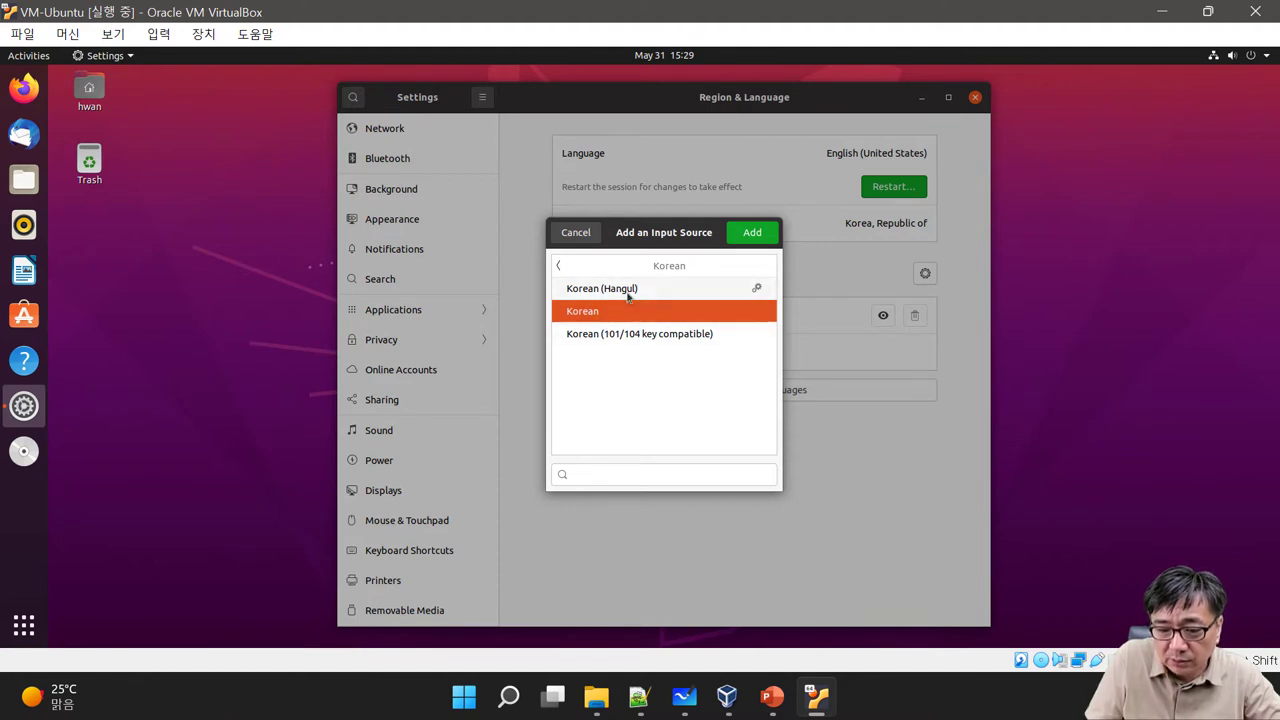
{"action": "left_click", "coordinate": [752, 233]}
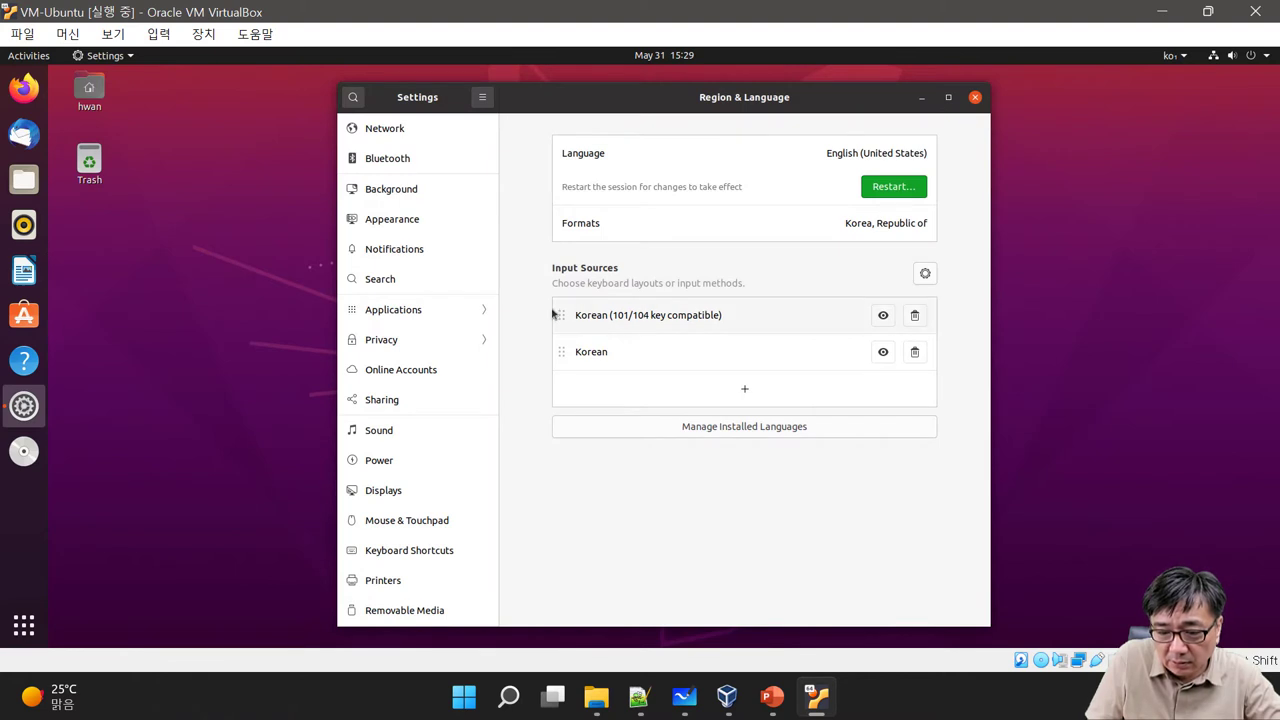
{"action": "left_click", "coordinate": [915, 316]}
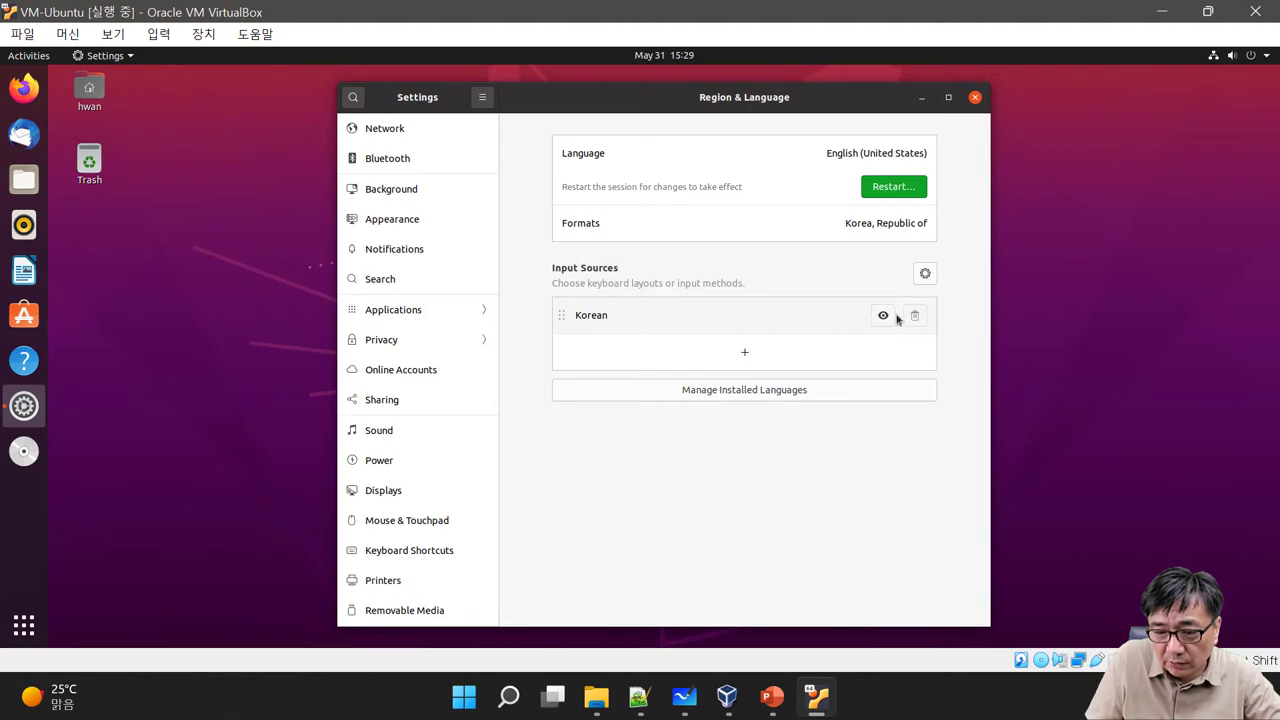
Log out to apply the language change and log back in with the account password.
{"action": "left_click", "coordinate": [893, 188]}
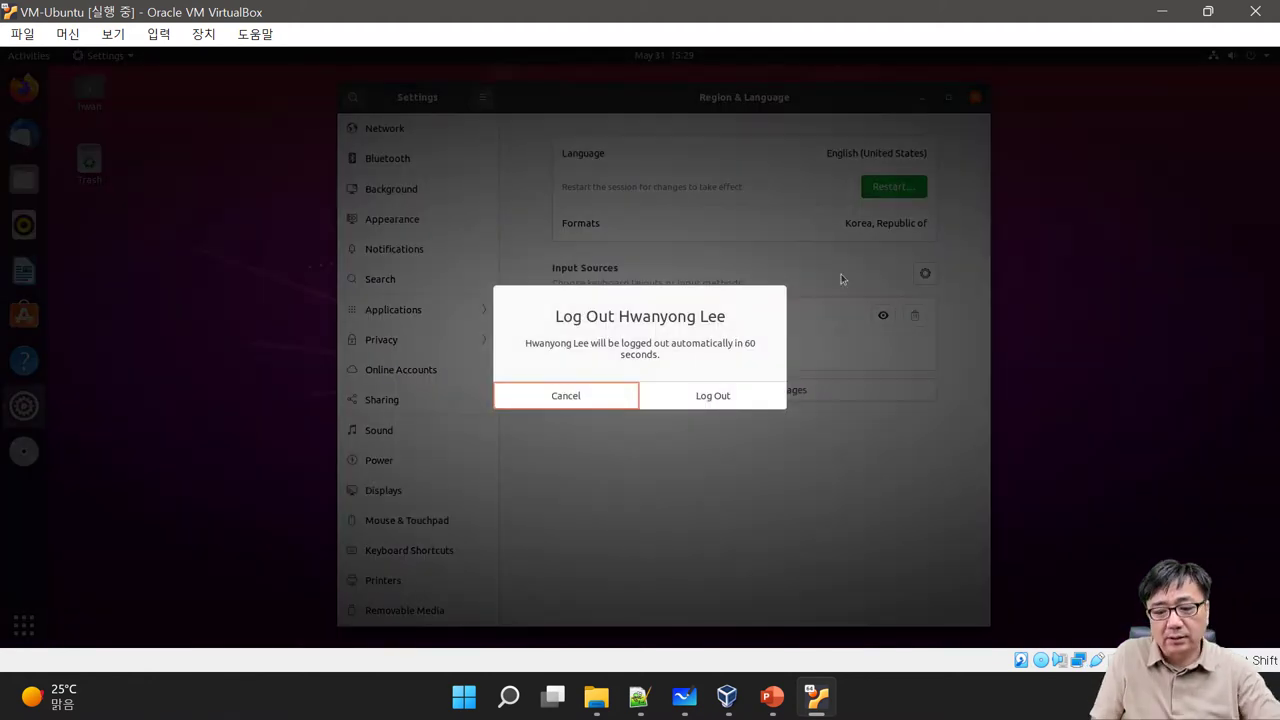
{"action": "left_click", "coordinate": [722, 399]}
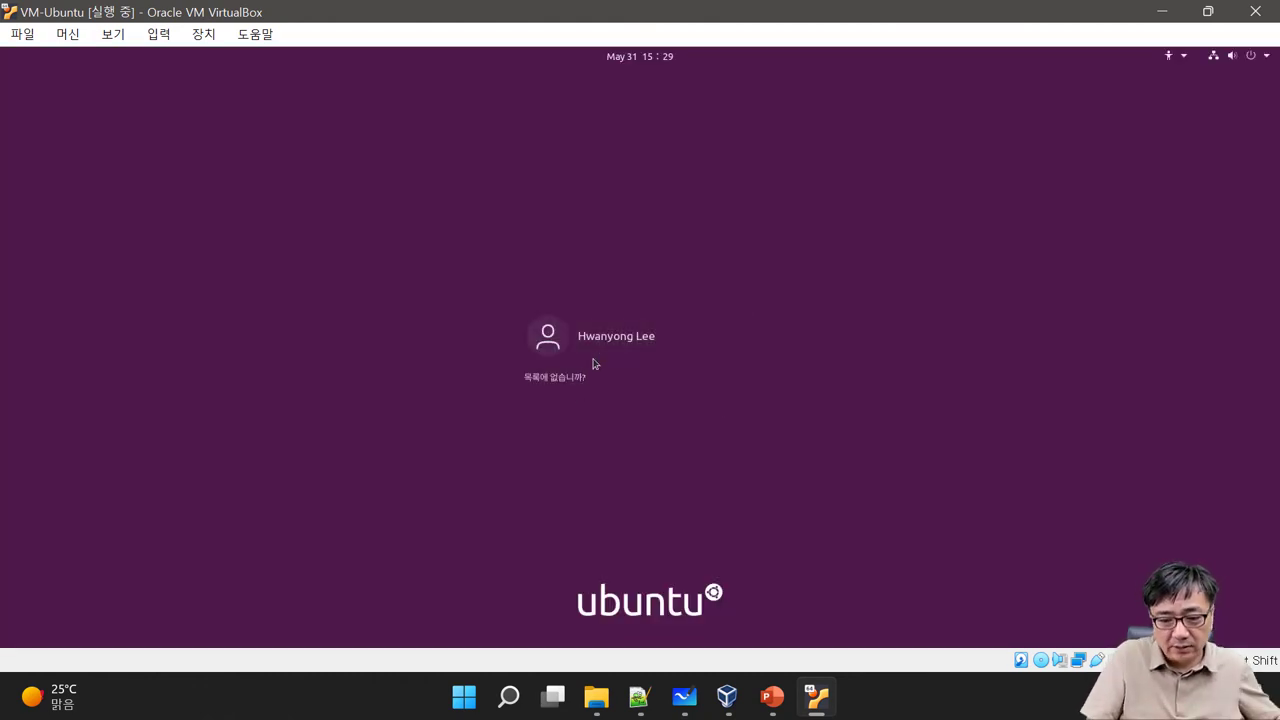
{"action": "left_click", "coordinate": [593, 352]}
{"action": "type", "text": "●"}
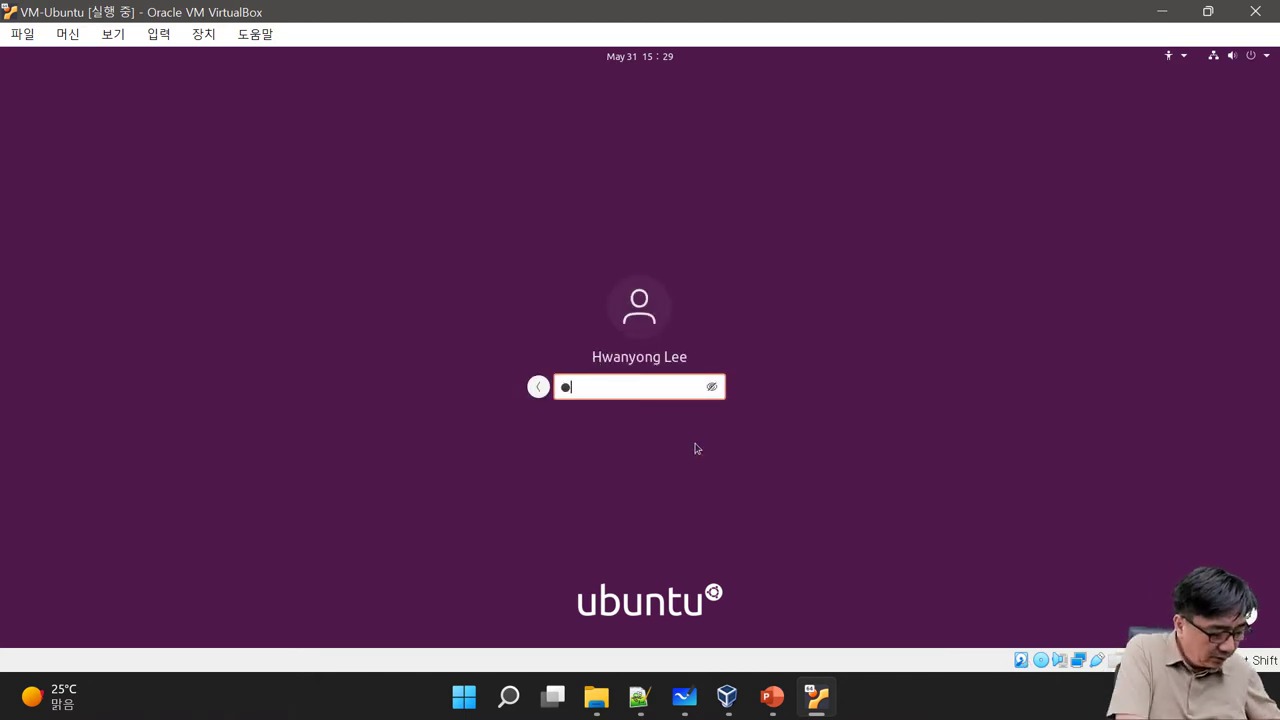
{"action": "type", "text": "●●●●●●●●●●●●"}
{"action": "key", "text": "Return"}
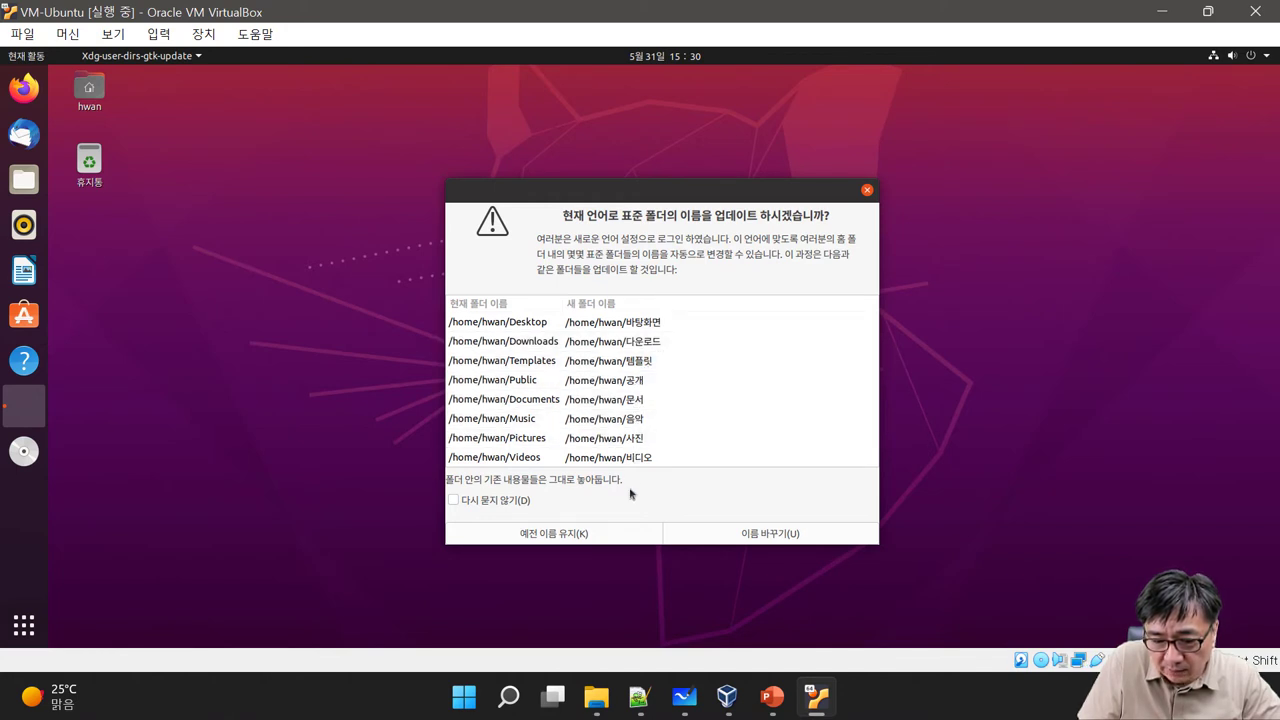
Keep the old English names of the standard folders and choose not to be asked again.
{"action": "left_click", "coordinate": [453, 500]}
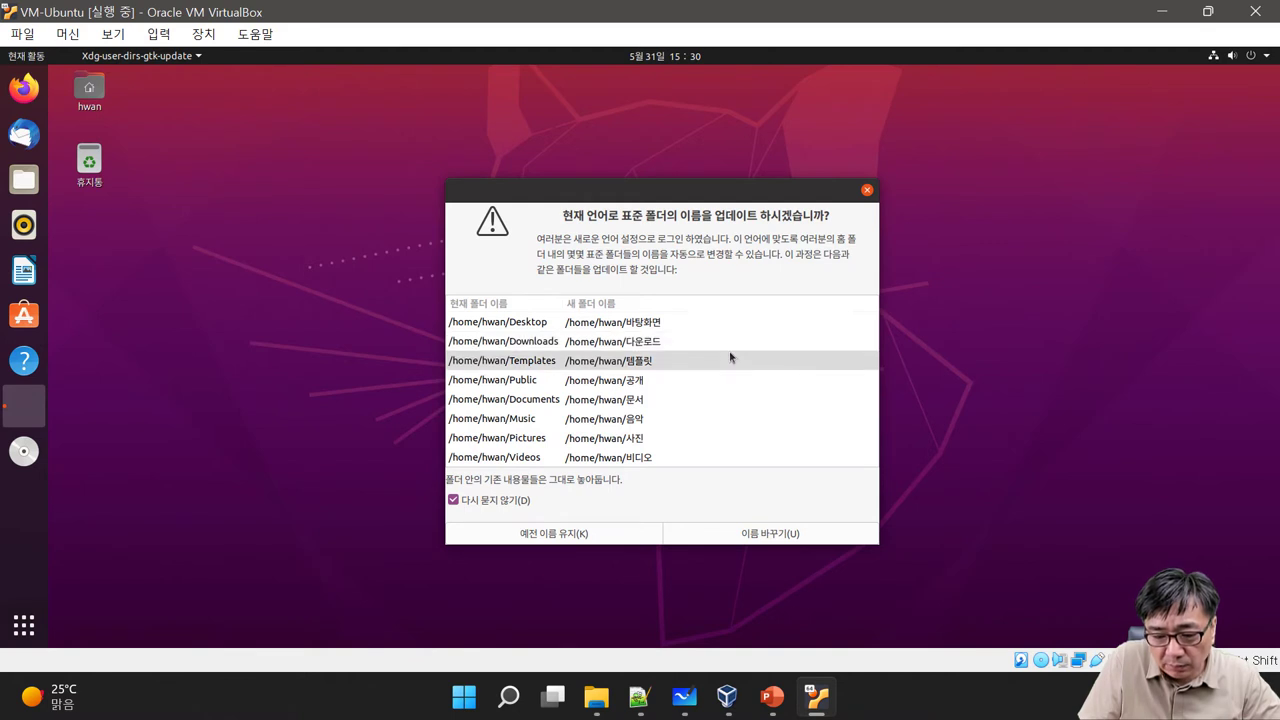
{"action": "left_click", "coordinate": [547, 535]}
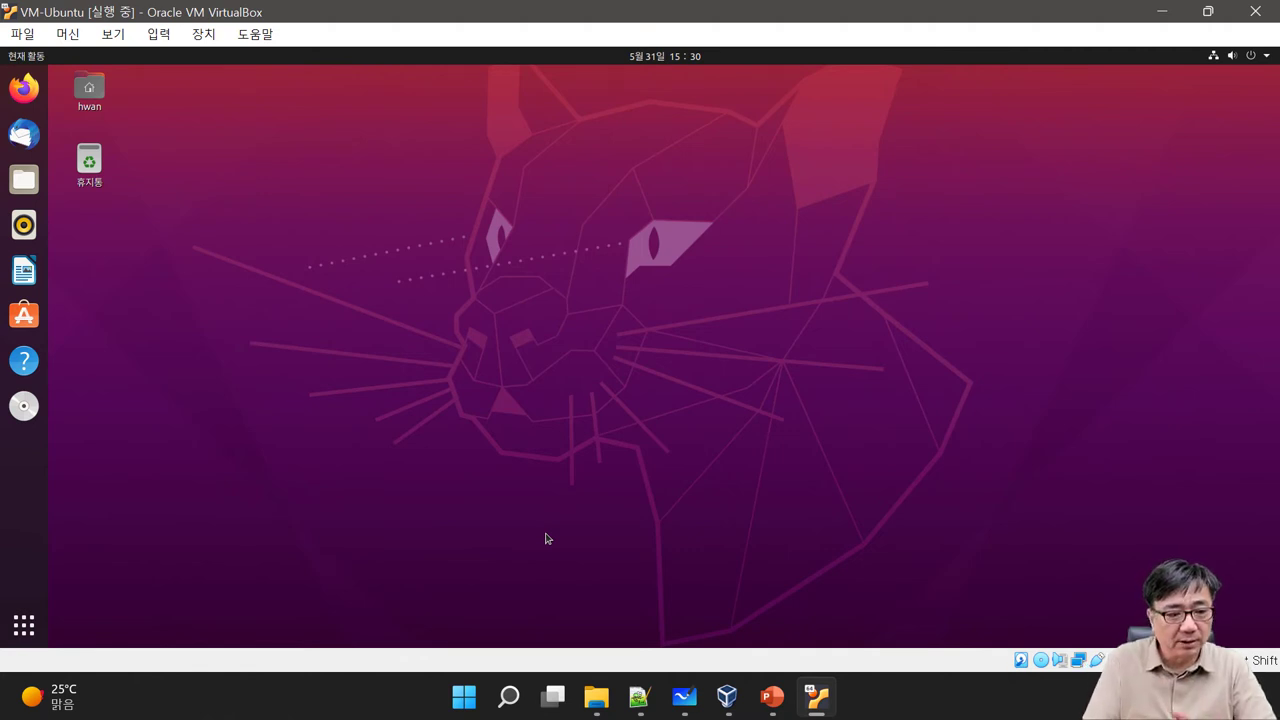
In the system settings, add 한국어 (Hangul) as an input source and remove the plain 한국어 one.
{"action": "left_click", "coordinate": [24, 627]}
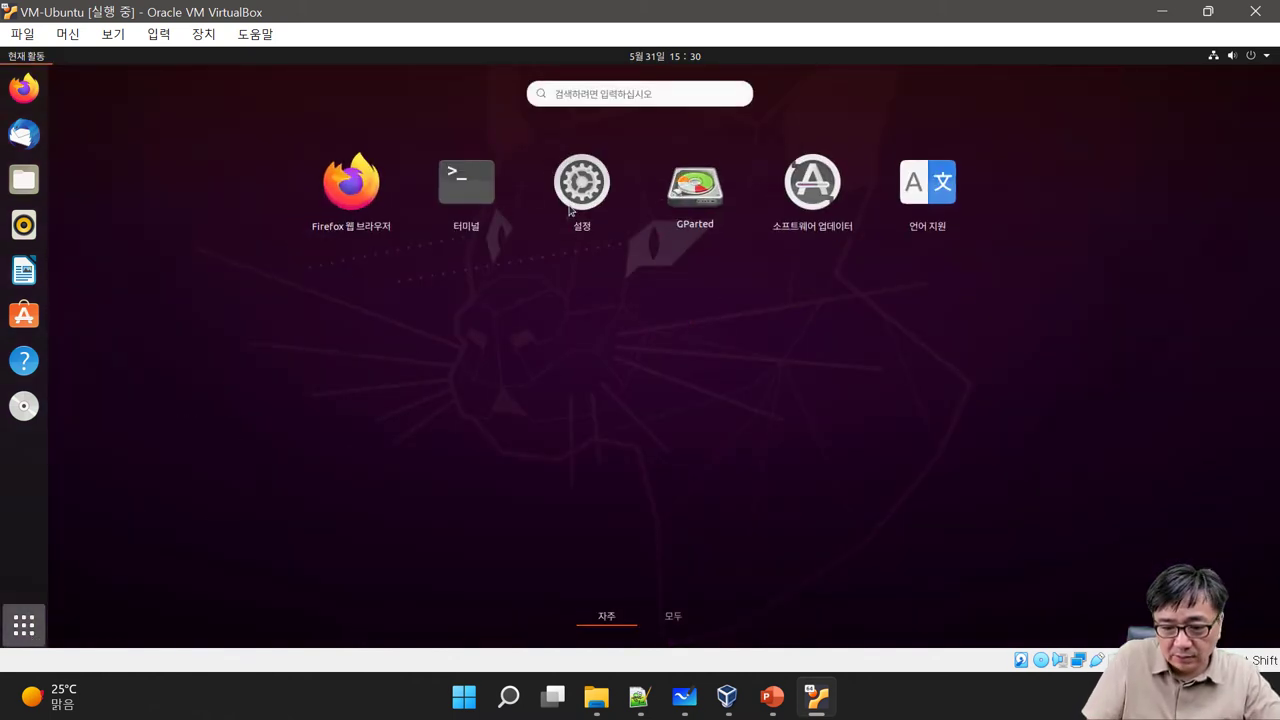
{"action": "left_click", "coordinate": [580, 190]}
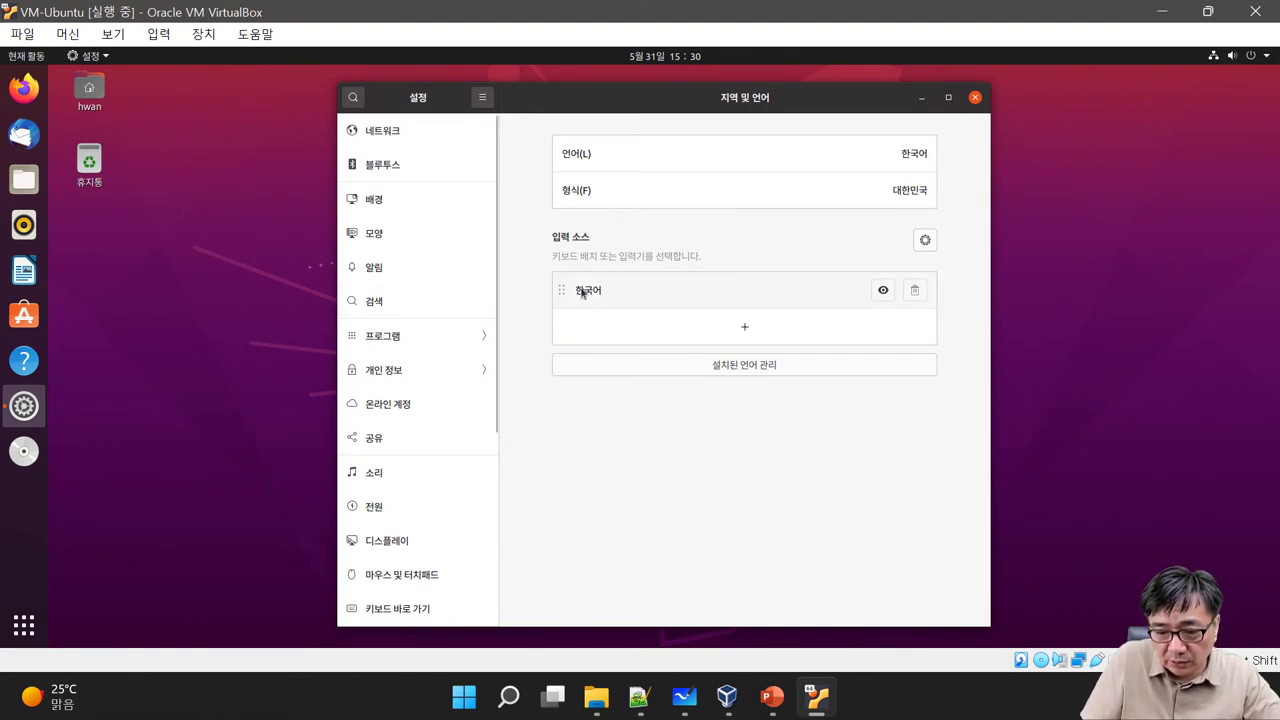
{"action": "left_click", "coordinate": [745, 330]}
{"action": "left_click", "coordinate": [668, 419]}
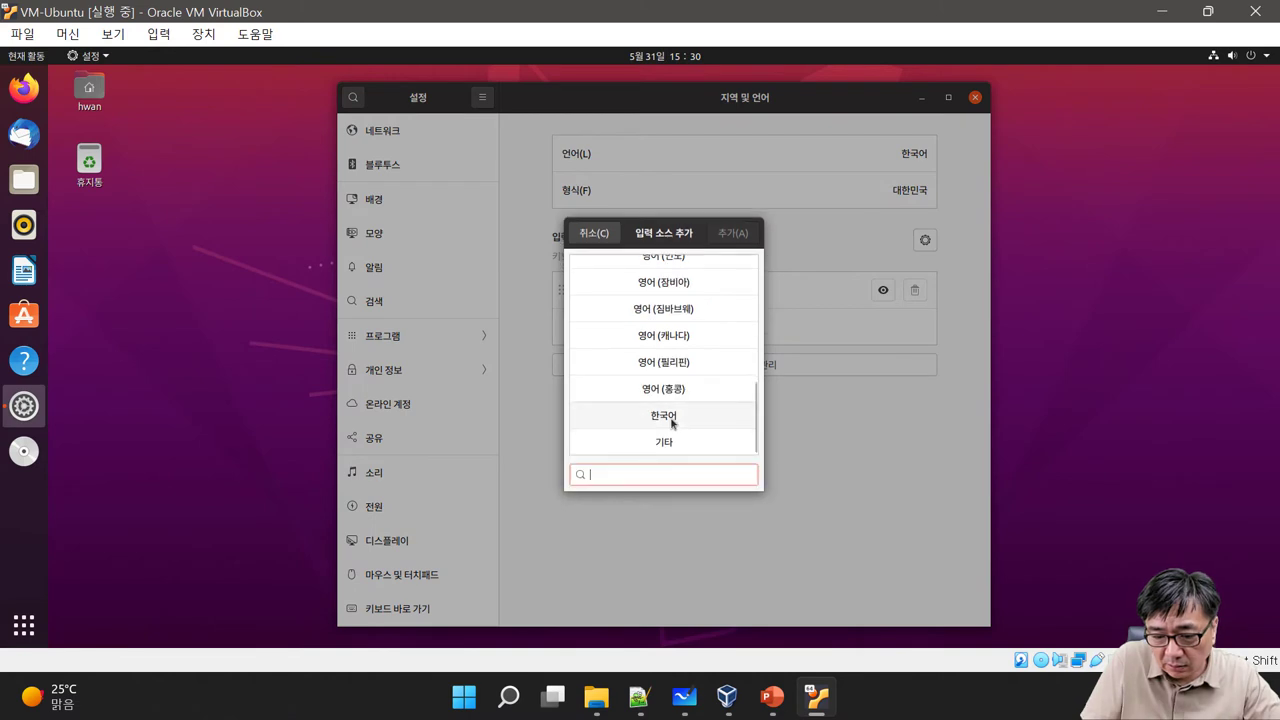
{"action": "left_click", "coordinate": [668, 416]}
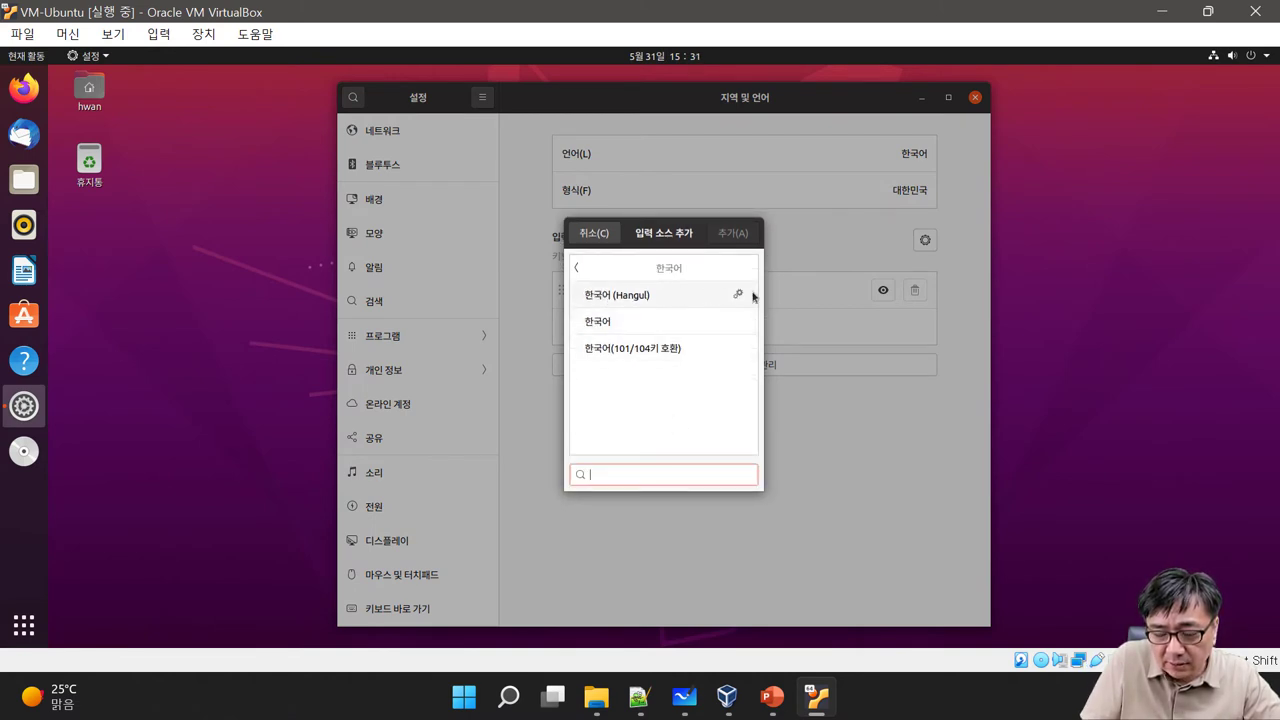
{"action": "left_click", "coordinate": [620, 297]}
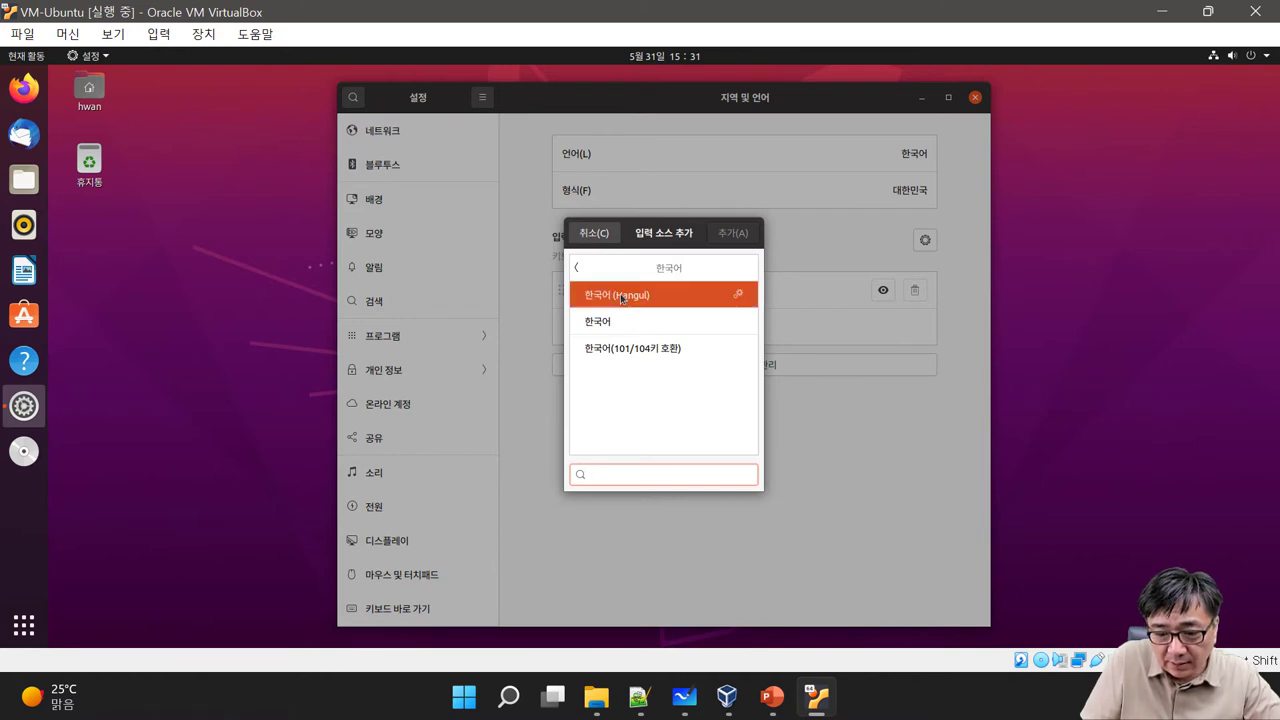
{"action": "left_click", "coordinate": [730, 240]}
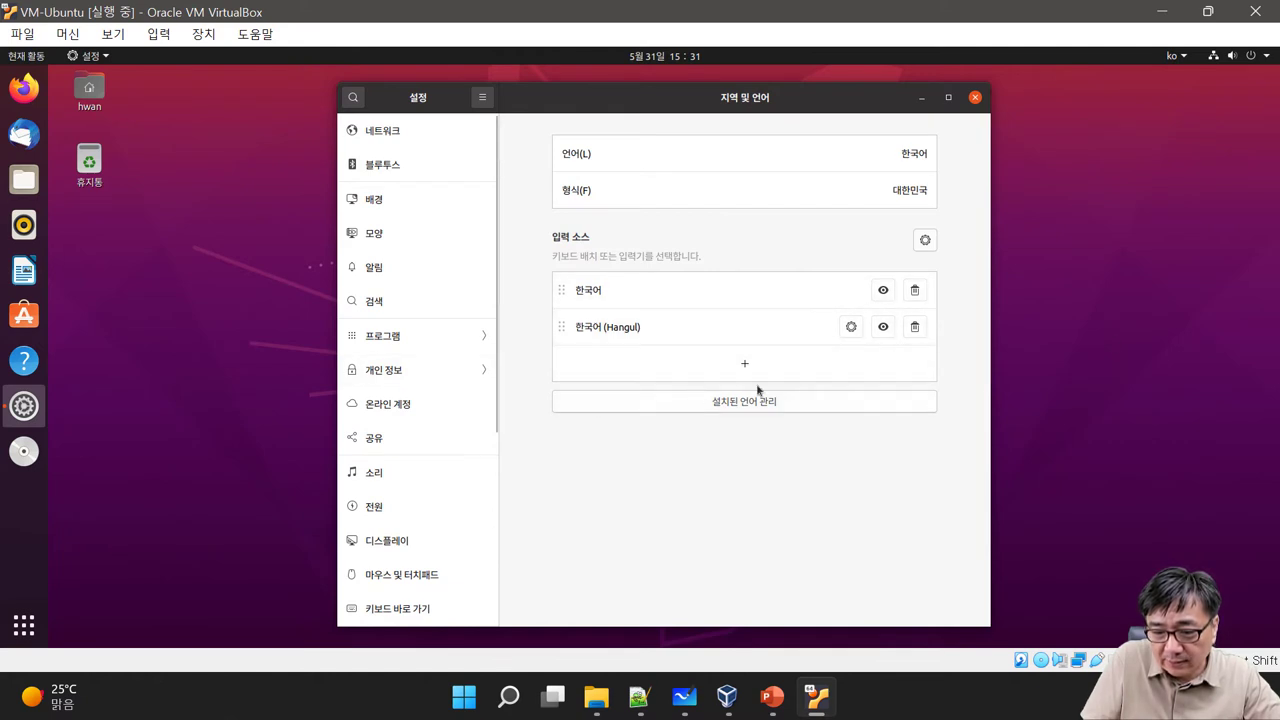
{"action": "left_click", "coordinate": [915, 292]}
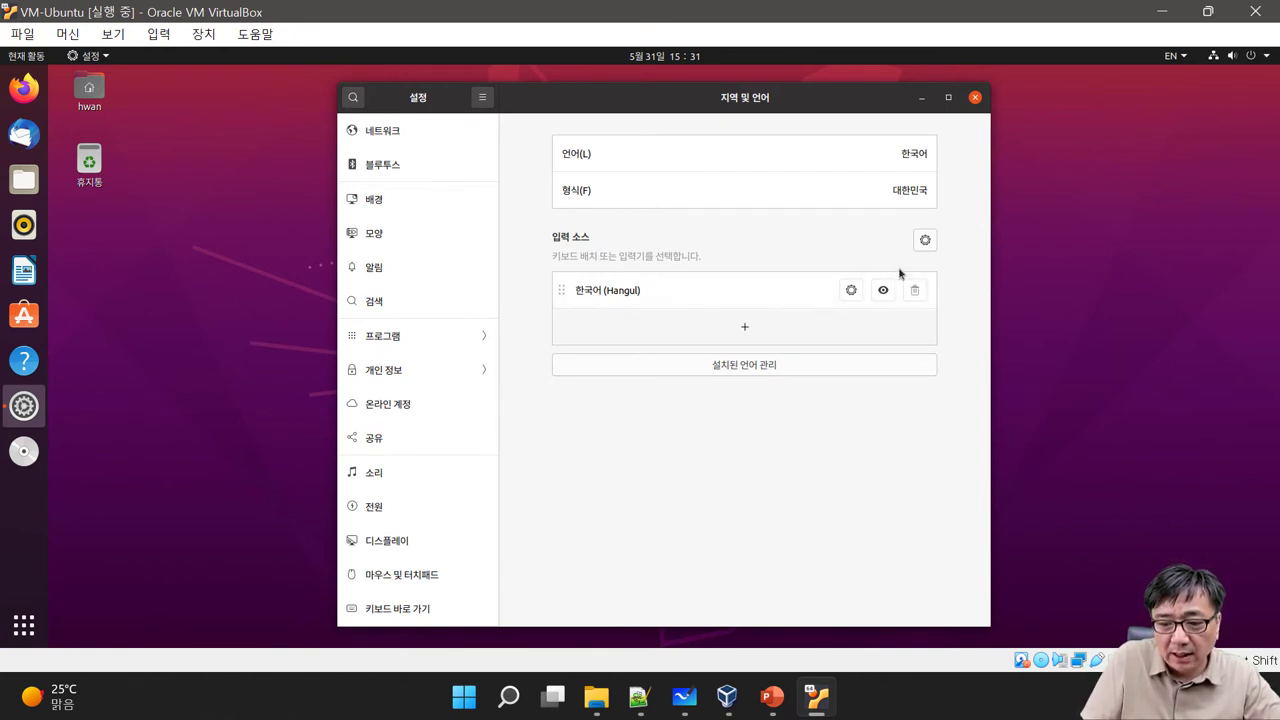
{"action": "left_click", "coordinate": [975, 98]}
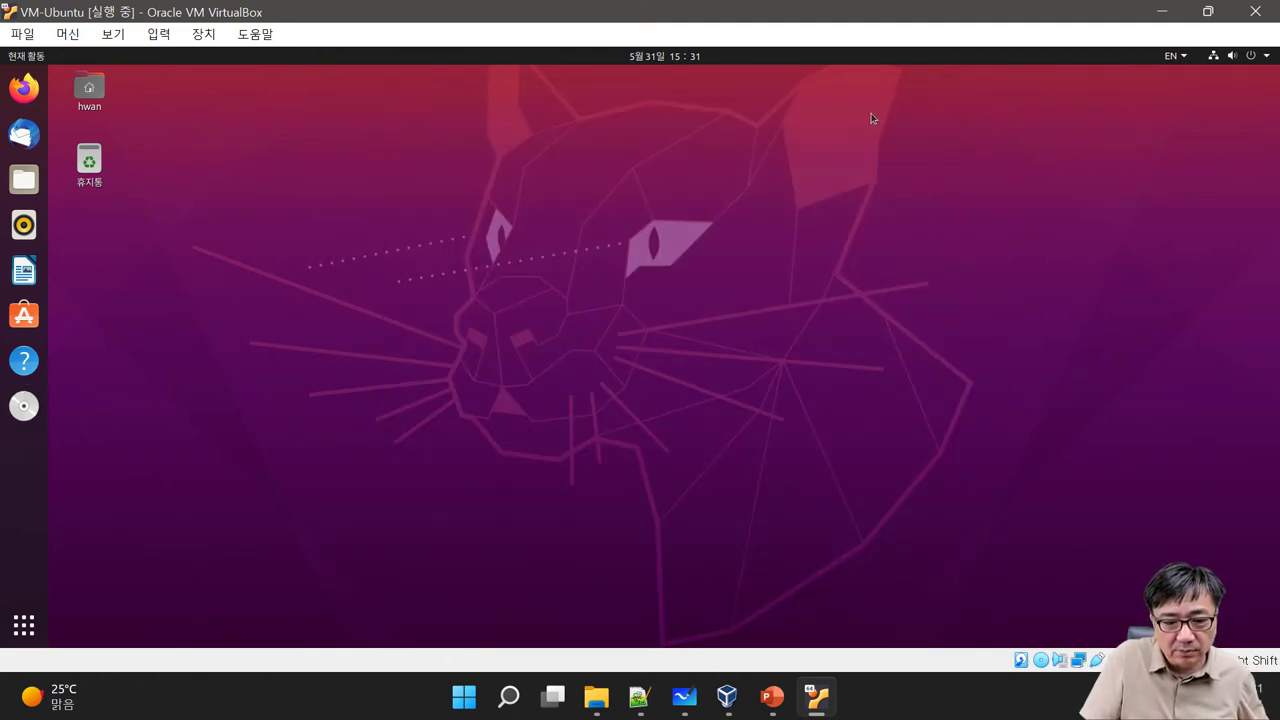
Open Firefox and try to toggle the Korean/English input mode in the new tab's search field.
{"action": "left_click", "coordinate": [16, 104]}
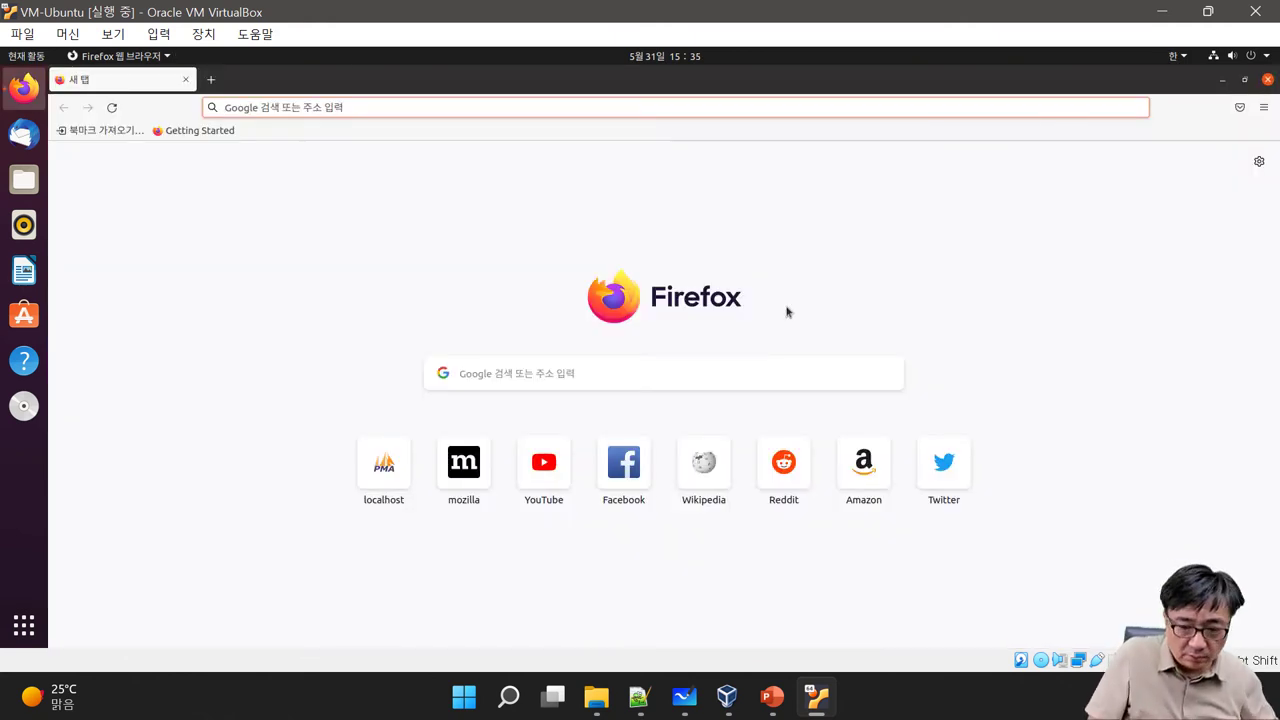
{"action": "left_click", "coordinate": [479, 379]}
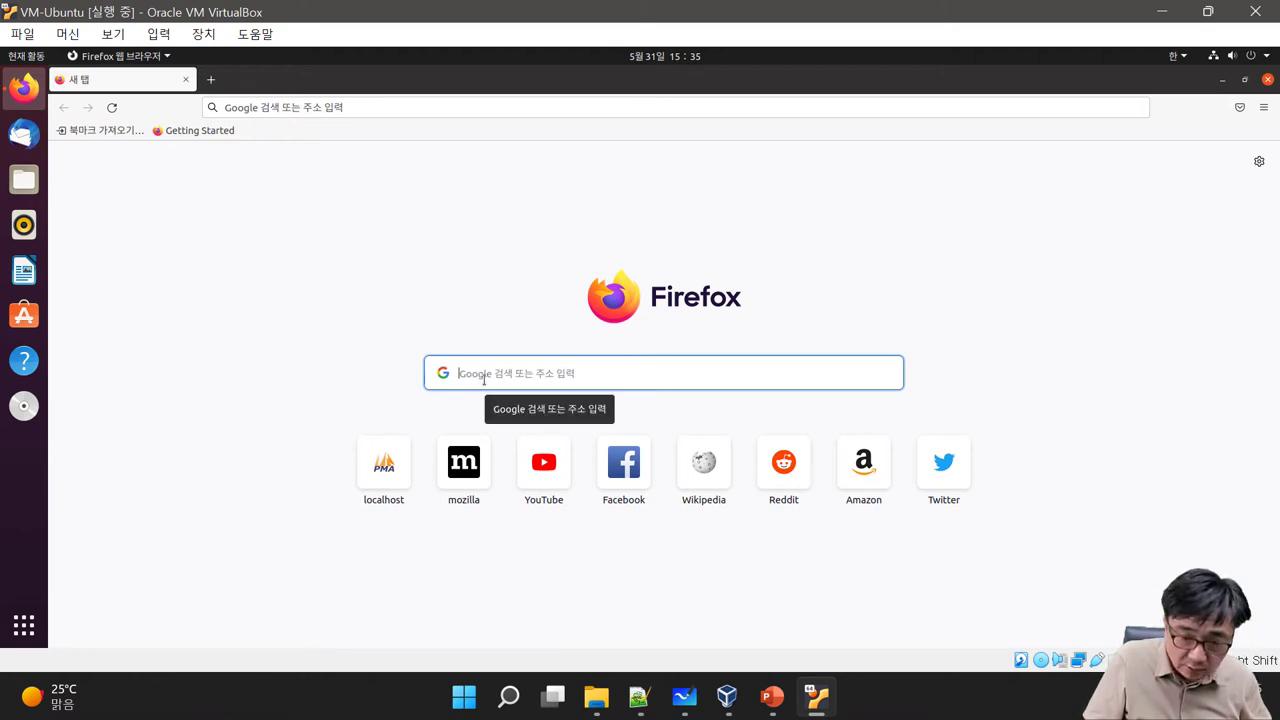
{"action": "key", "text": "alt"}
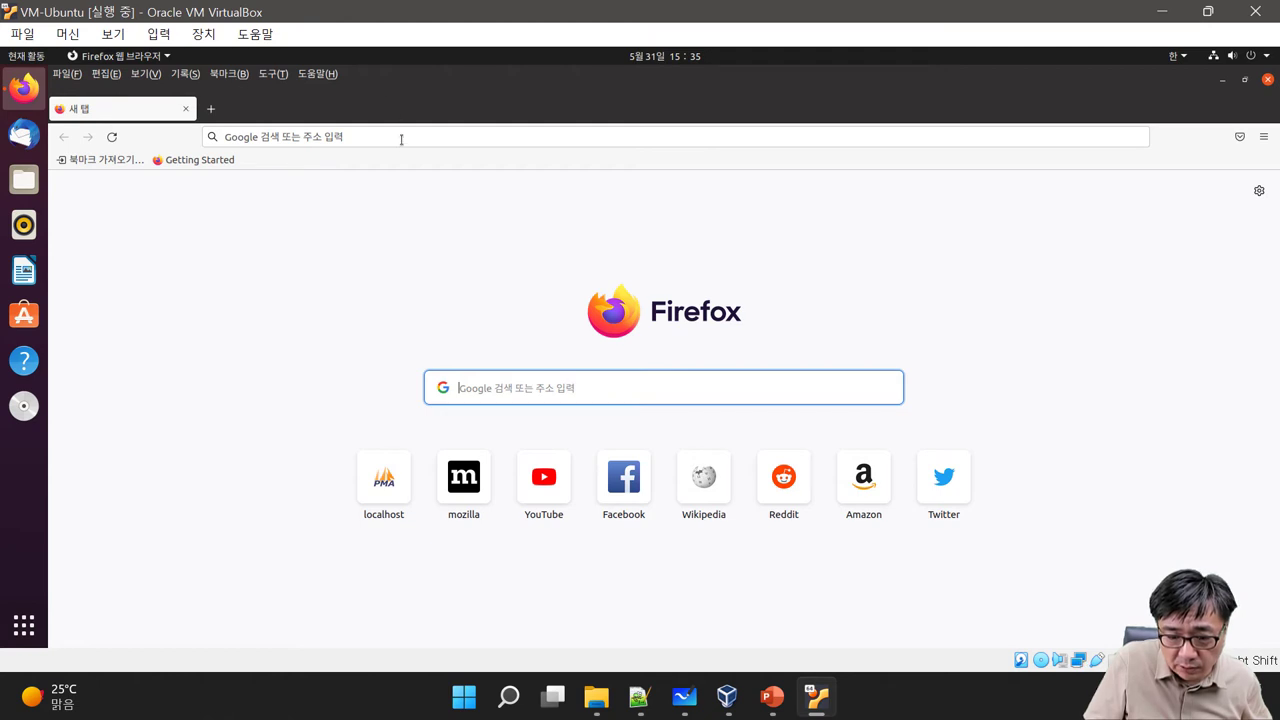
{"action": "left_click", "coordinate": [486, 389]}
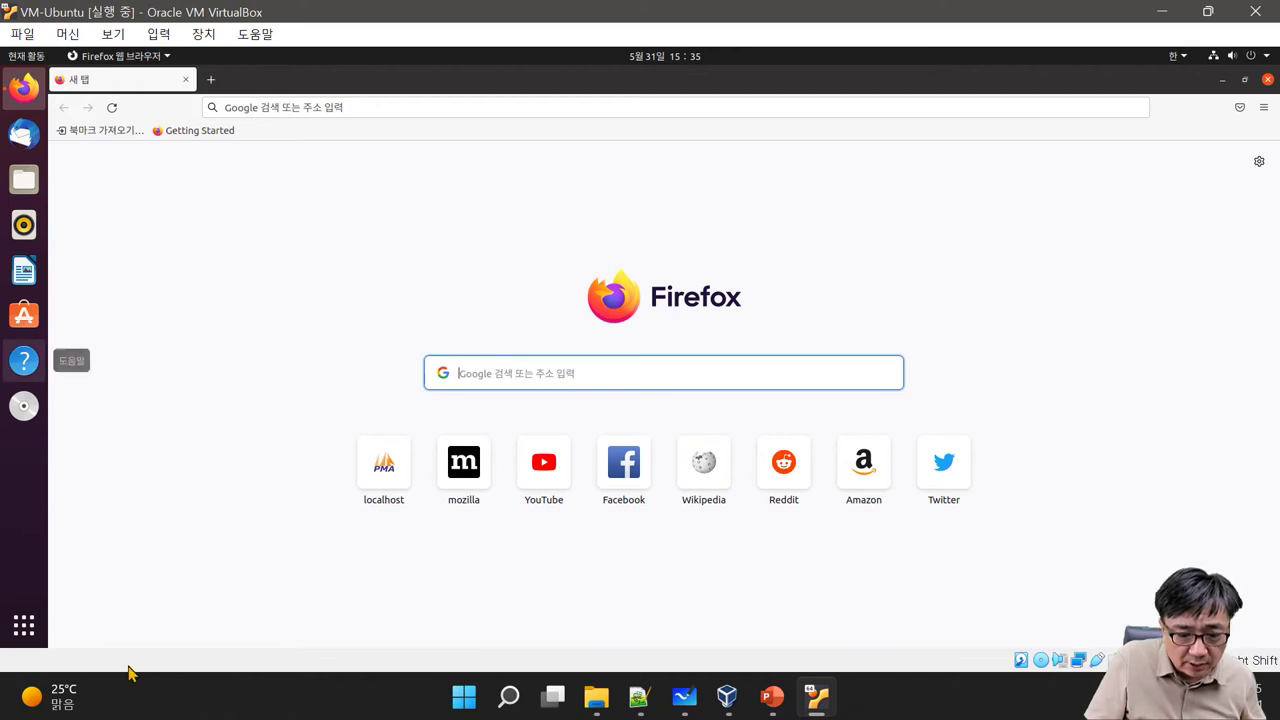
Reopen the Region and Language settings, examine the Korean/English toggle keys in the 한국어 (Hangul) input source's preferences, and leave them without changes.
{"action": "left_click", "coordinate": [24, 627]}
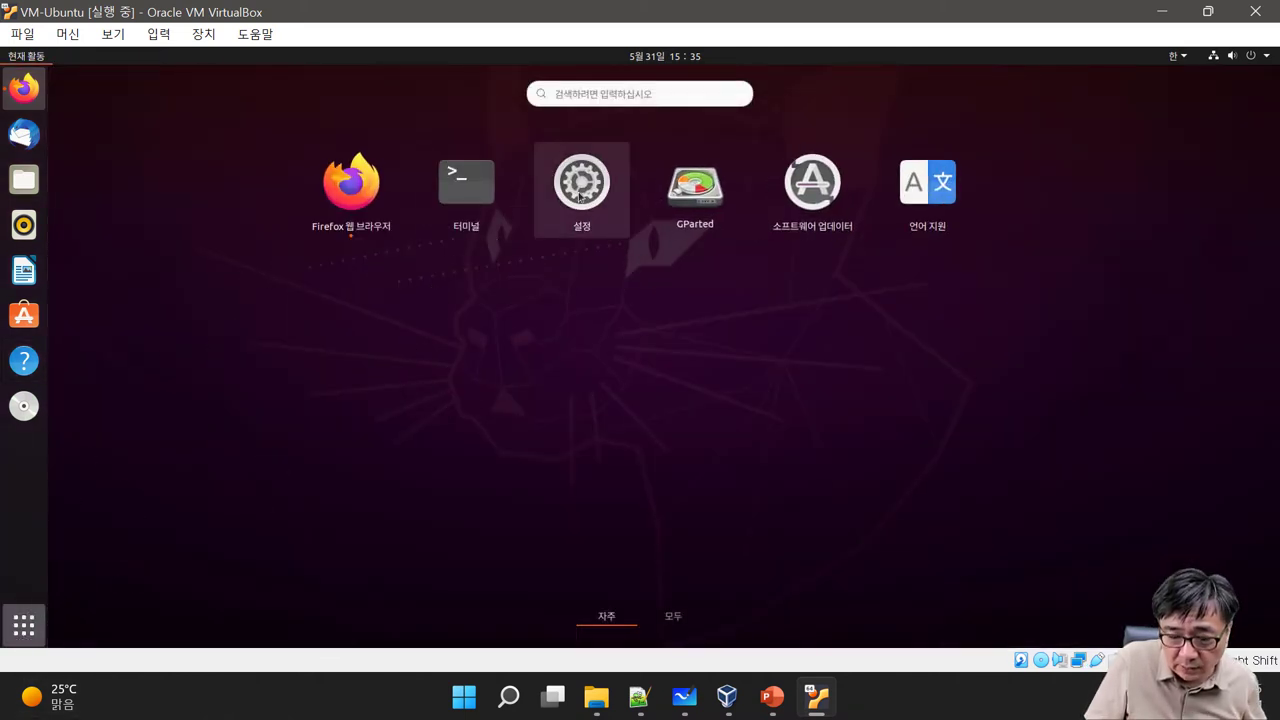
{"action": "left_click", "coordinate": [578, 198]}
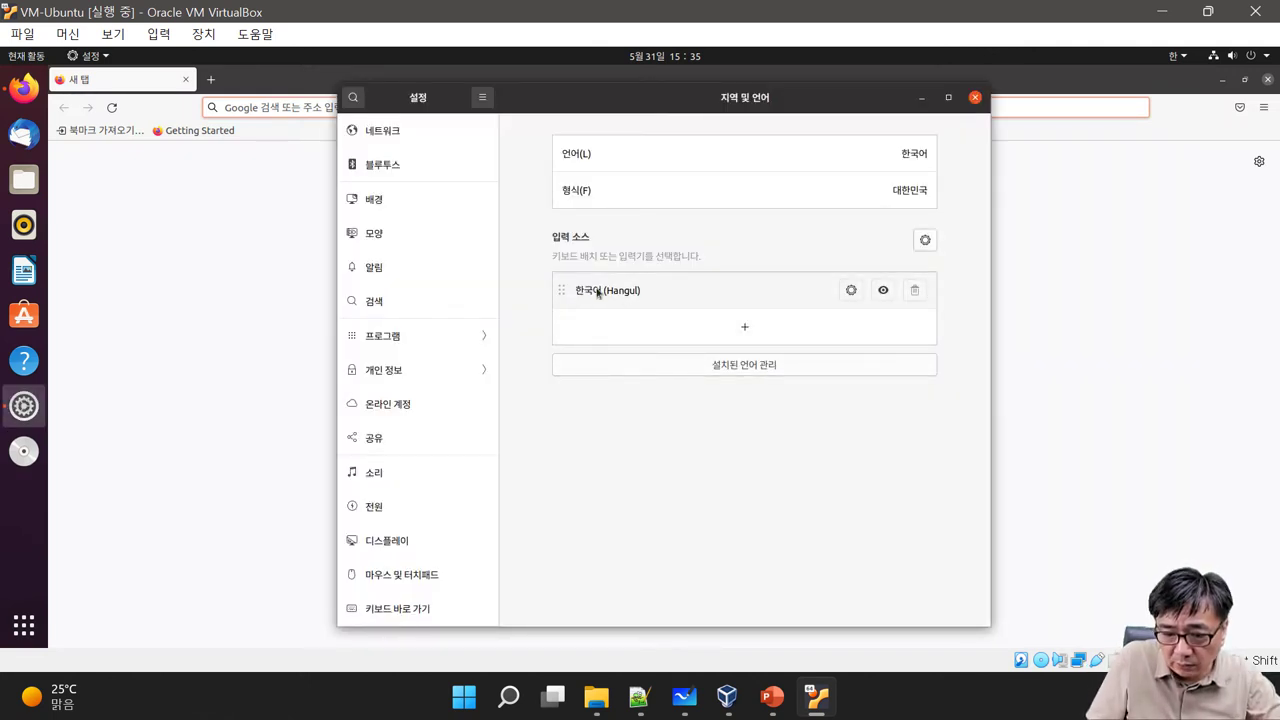
{"action": "left_click", "coordinate": [850, 292]}
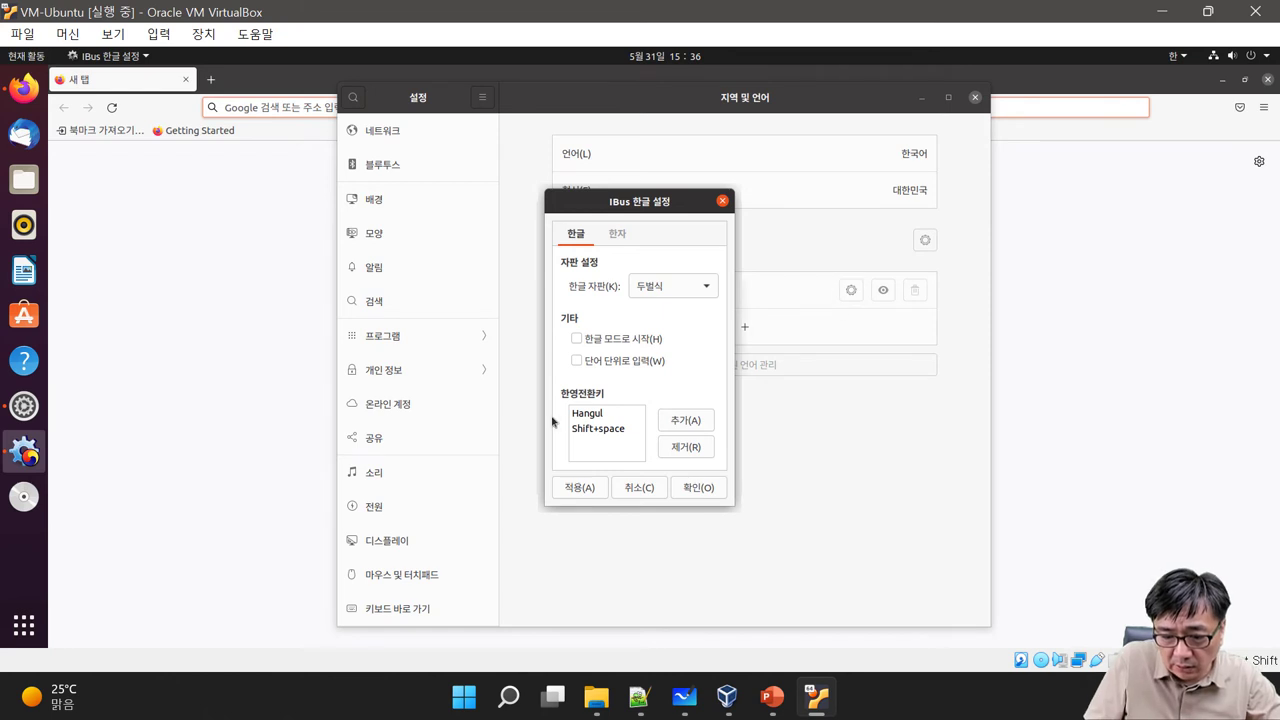
{"action": "left_click", "coordinate": [585, 416]}
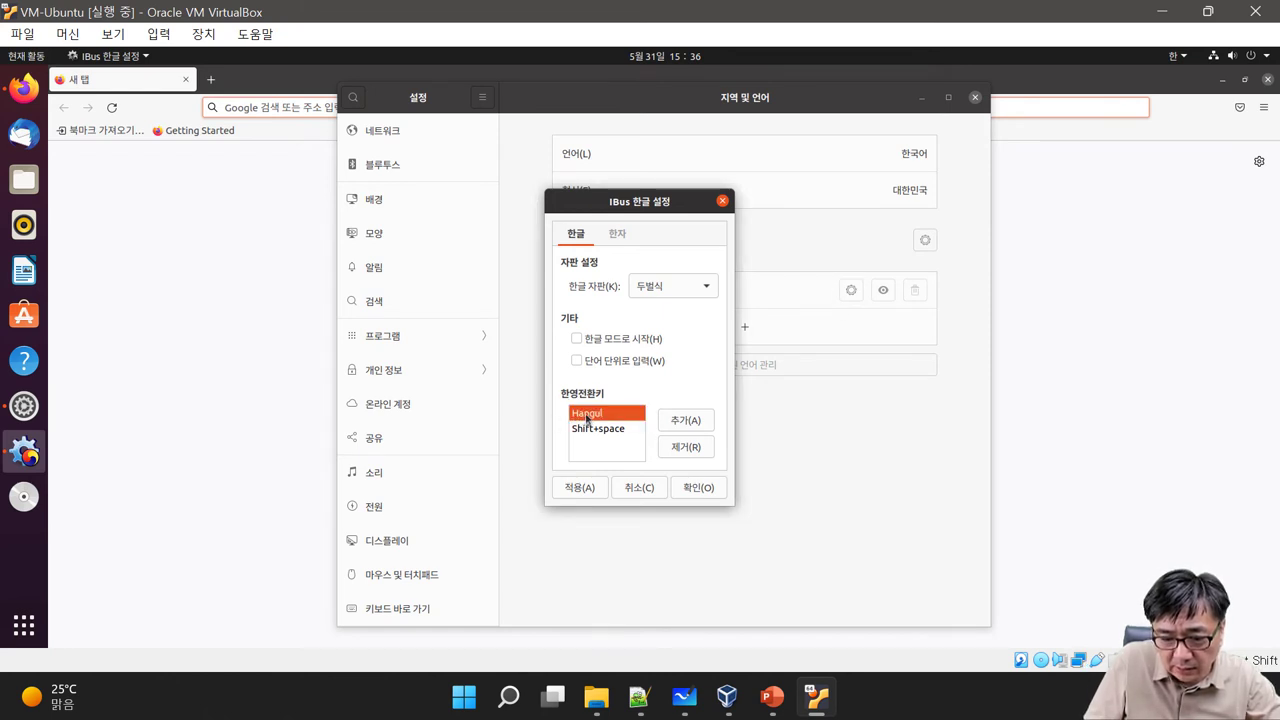
{"action": "left_click", "coordinate": [601, 430]}
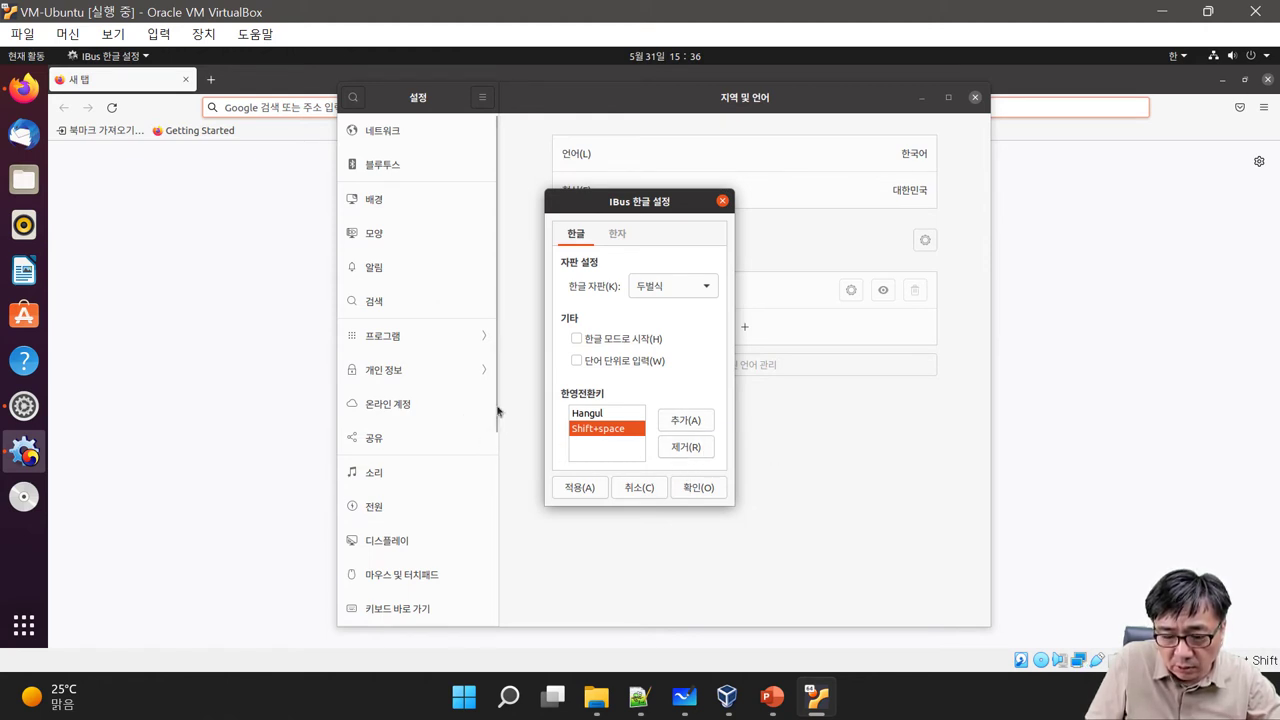
{"action": "left_click", "coordinate": [650, 490]}
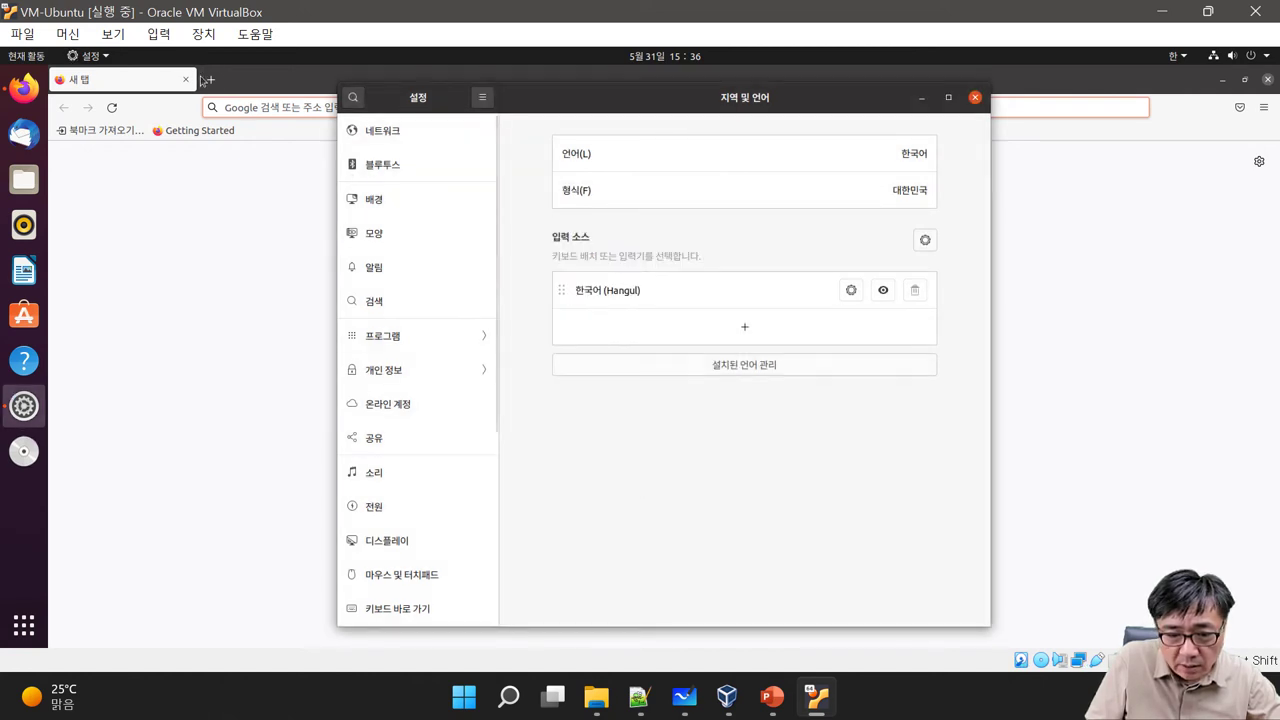
In Firefox's new tab search field, test the mode toggle by entering "aksjdh" and "sjd" in English, followed by random Hangul text.
{"action": "left_click", "coordinate": [280, 107]}
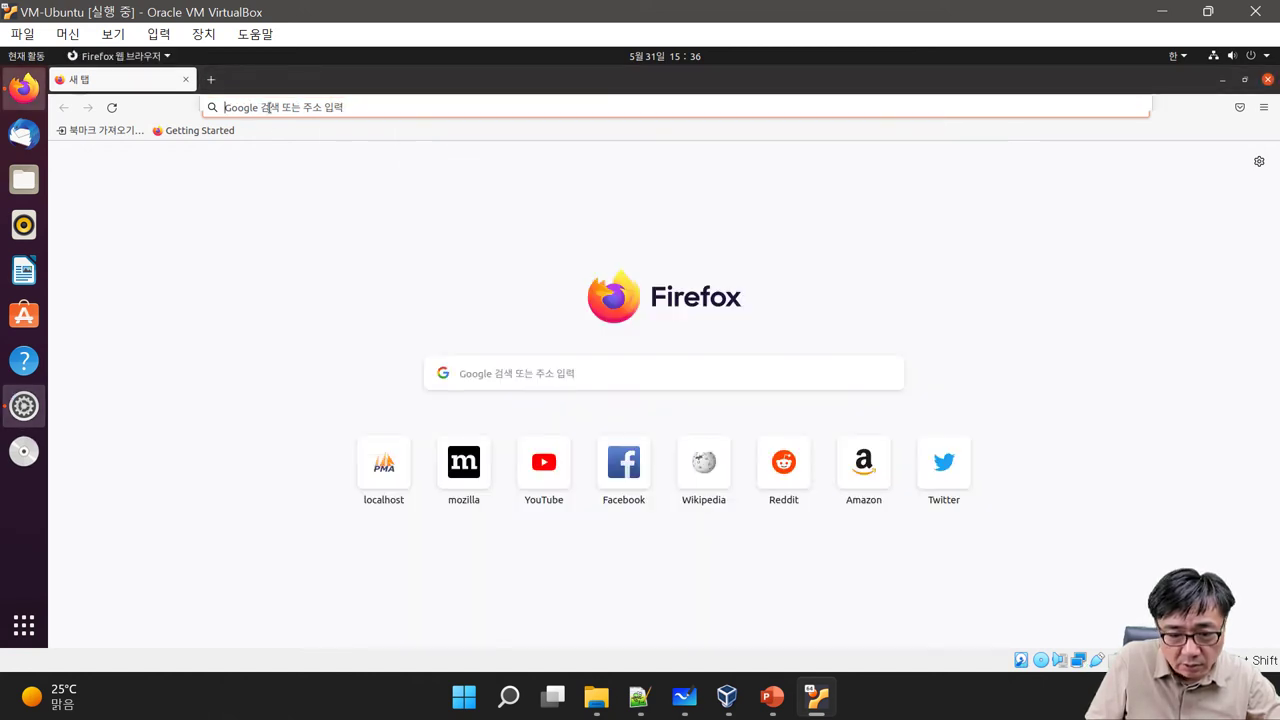
{"action": "left_click", "coordinate": [475, 374]}
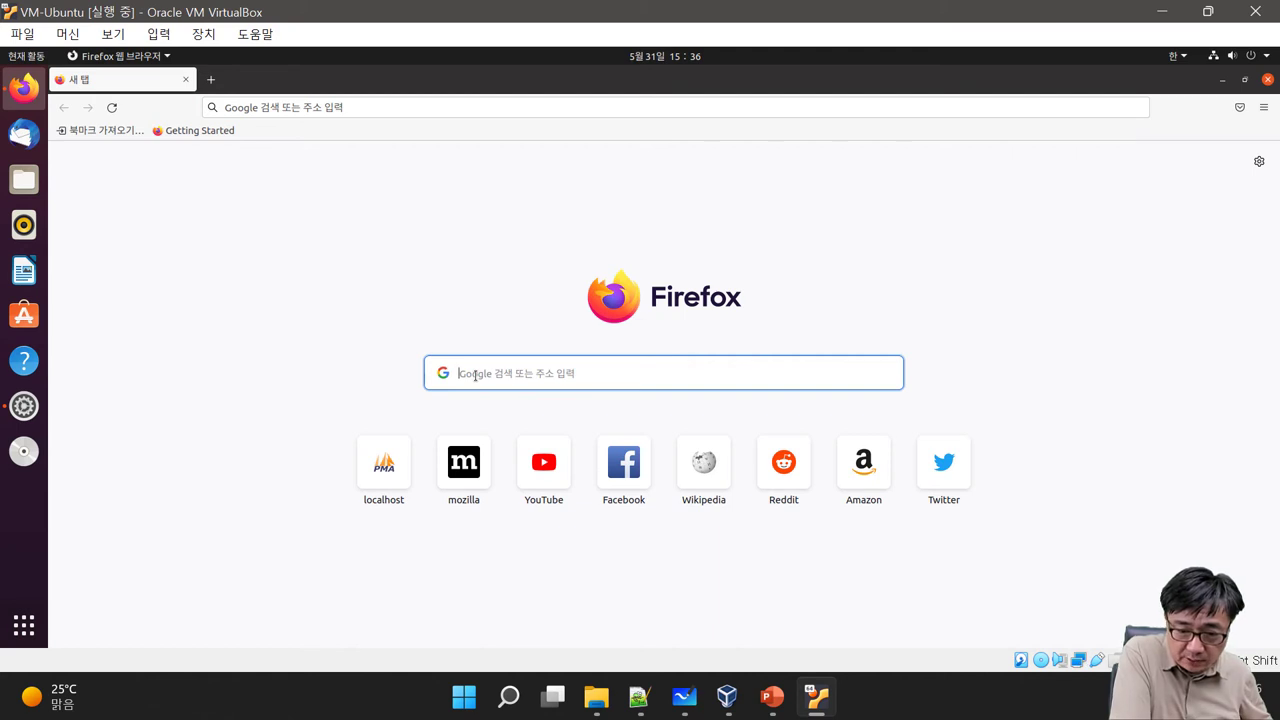
{"action": "key", "text": "super+space"}
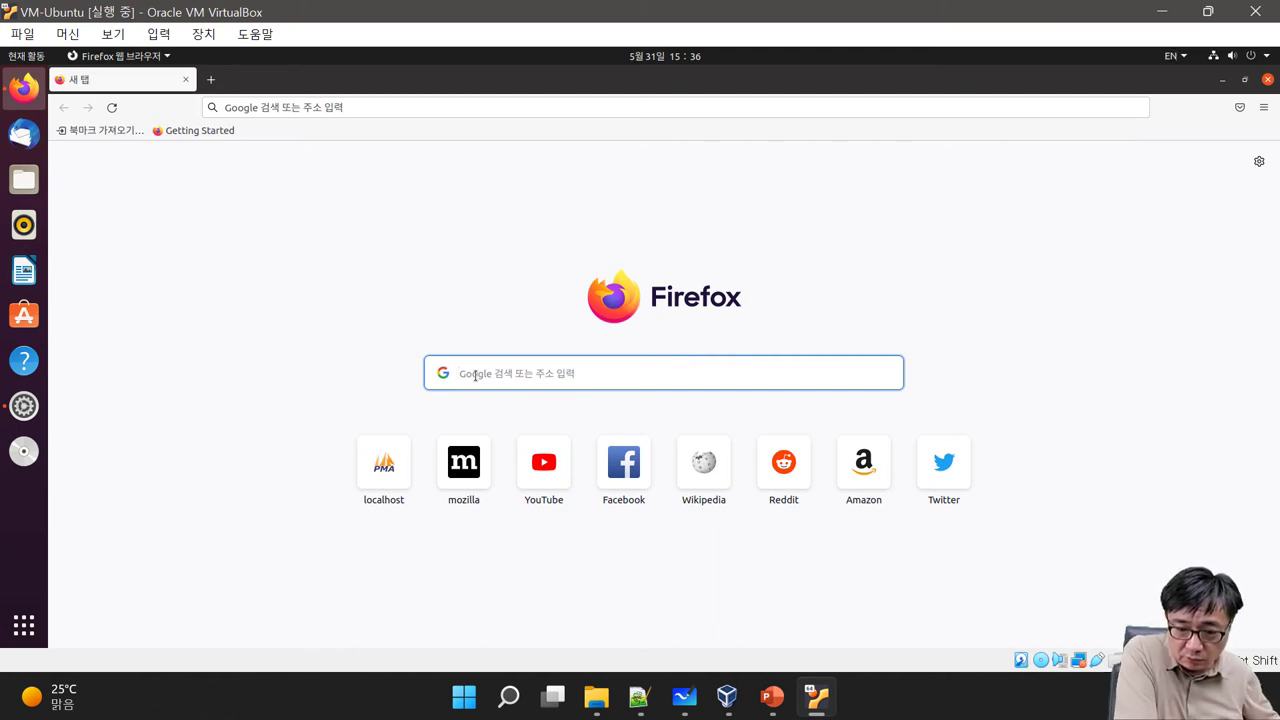
{"action": "type", "text": "aksjdh"}
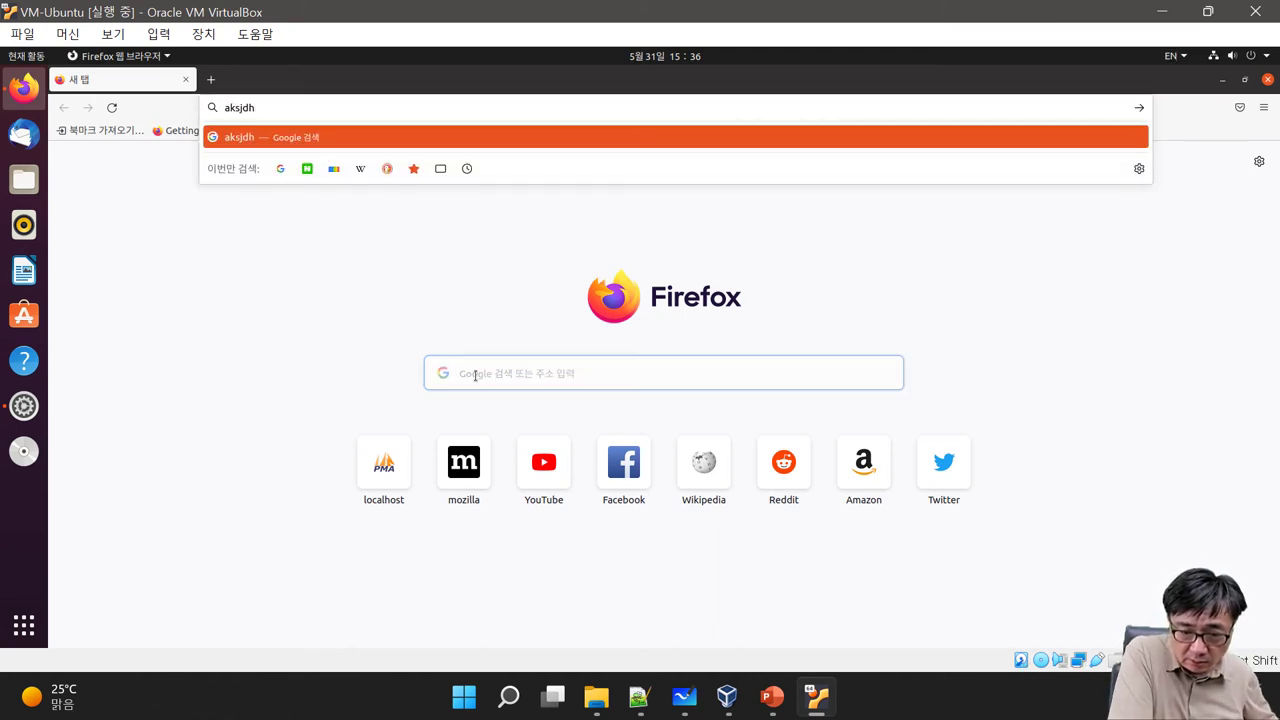
{"action": "key", "text": "Escape"}
{"action": "left_click", "coordinate": [475, 377]}
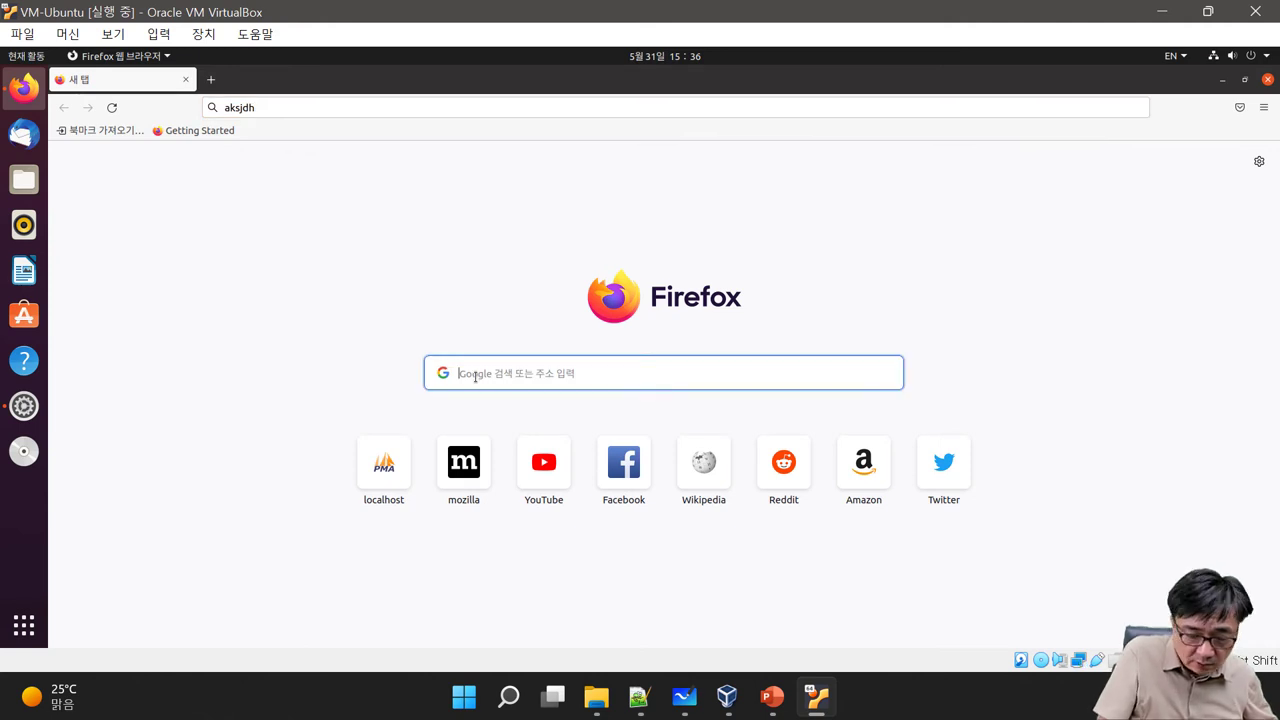
{"action": "type", "text": "sjd"}
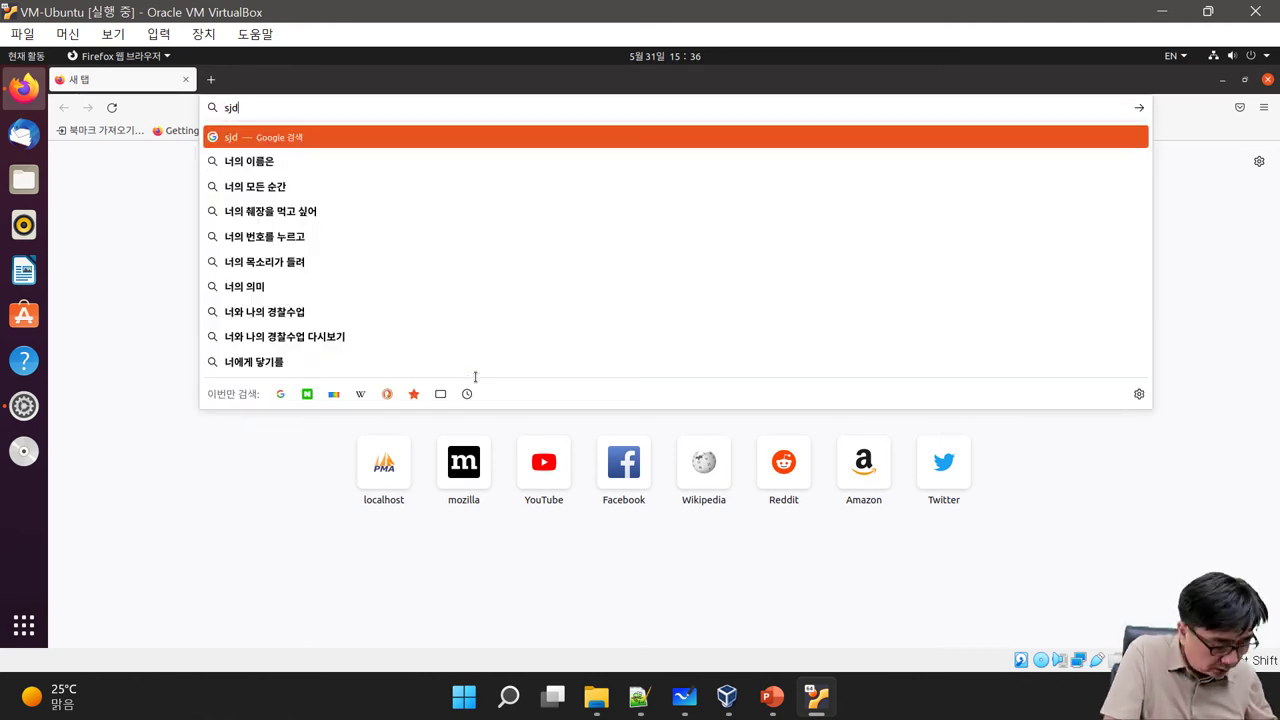
{"action": "key", "text": "Hangul"}
{"action": "type", "text": "나어롸"}
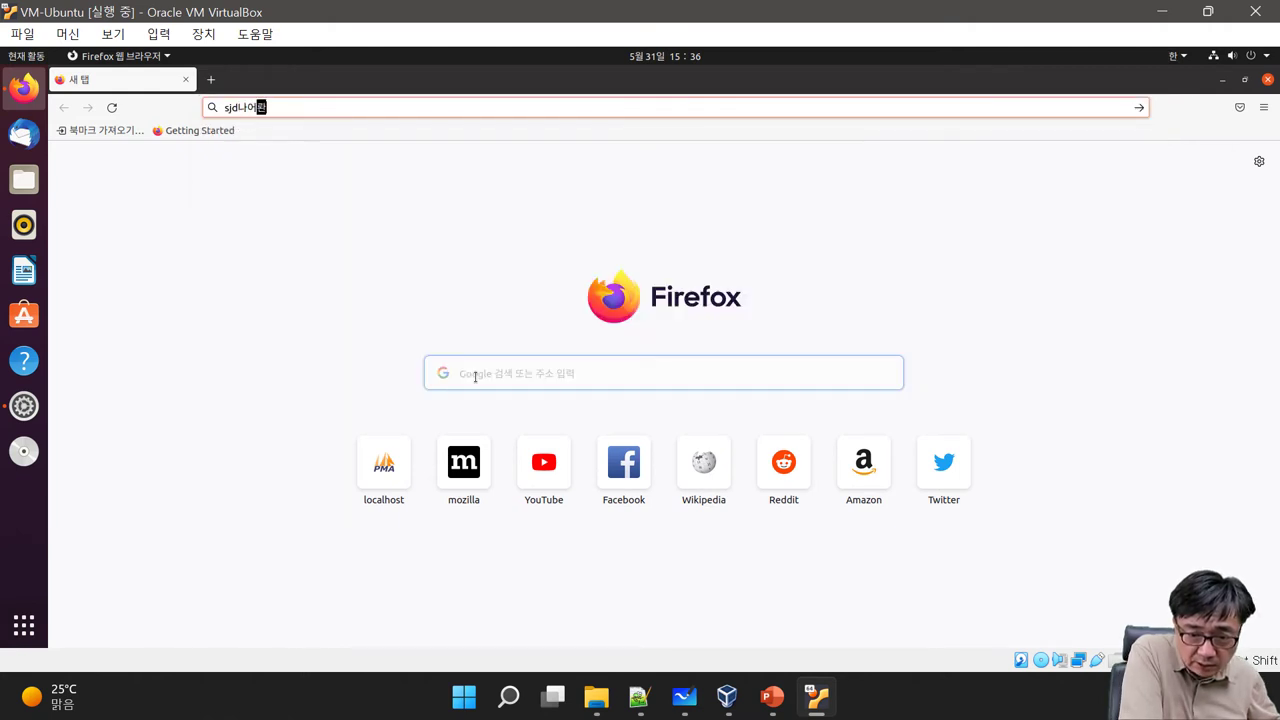
{"action": "type", "text": "넝ㄹ ㅗㄴ아로 ㅏㄴㅇ"}
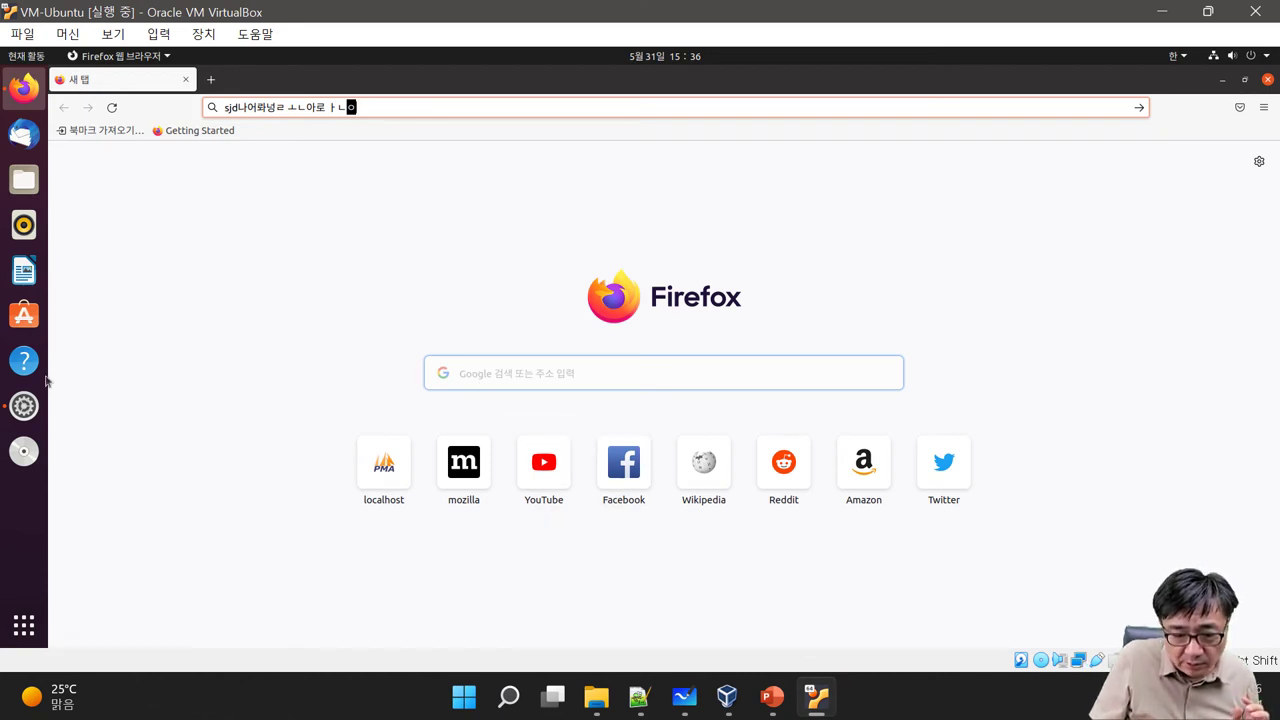
Add Alt_R as a Korean/English toggle key in the 한국어 (Hangul) input source's preferences.
{"action": "left_click", "coordinate": [24, 405]}
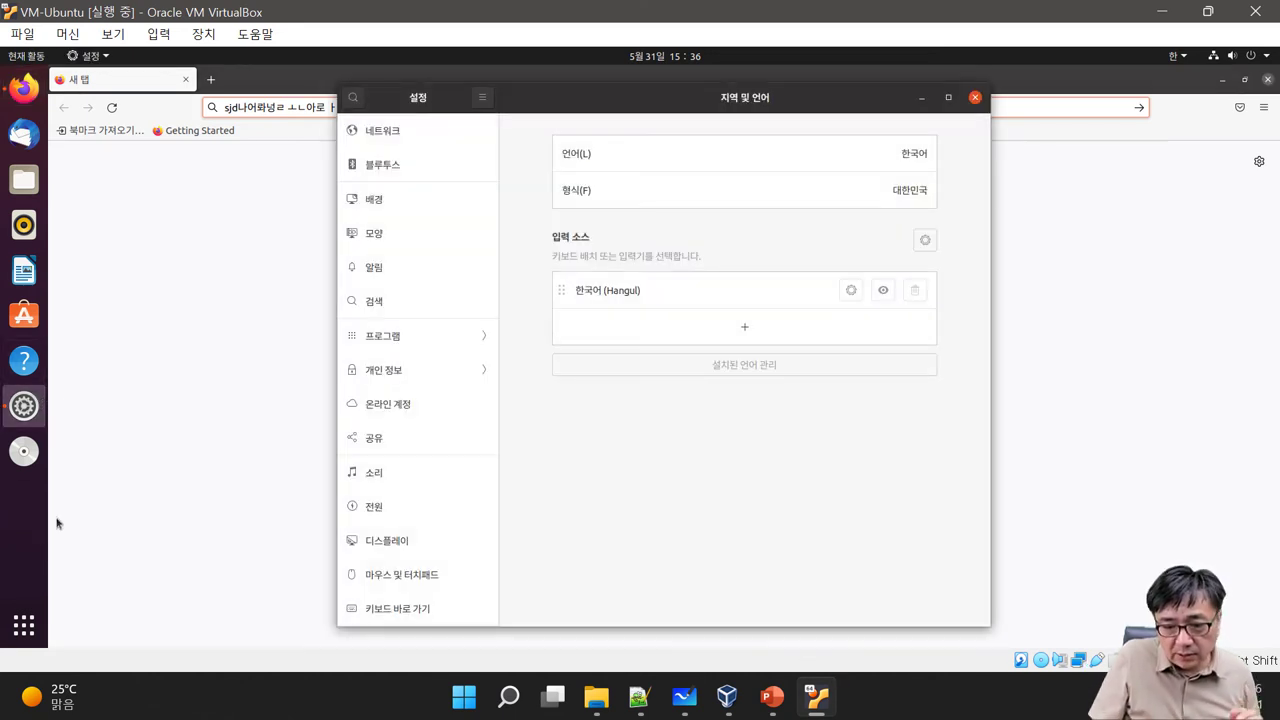
{"action": "left_click", "coordinate": [851, 290]}
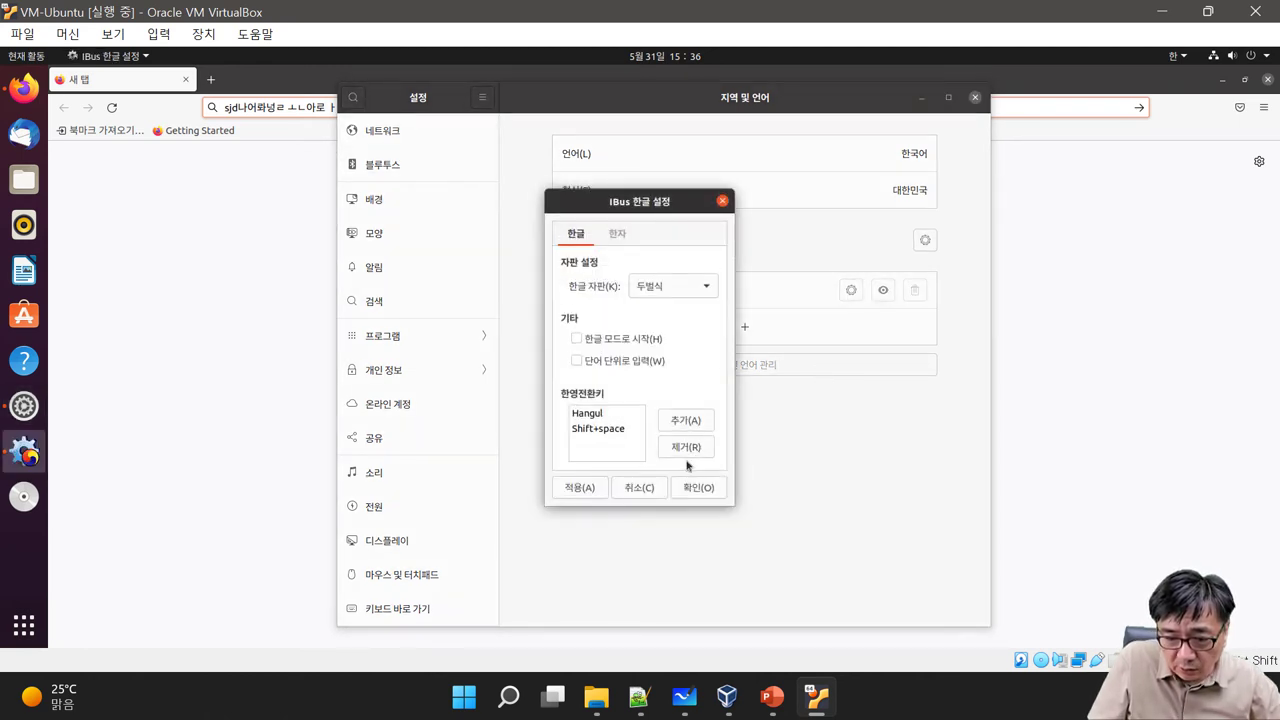
{"action": "left_click", "coordinate": [678, 422]}
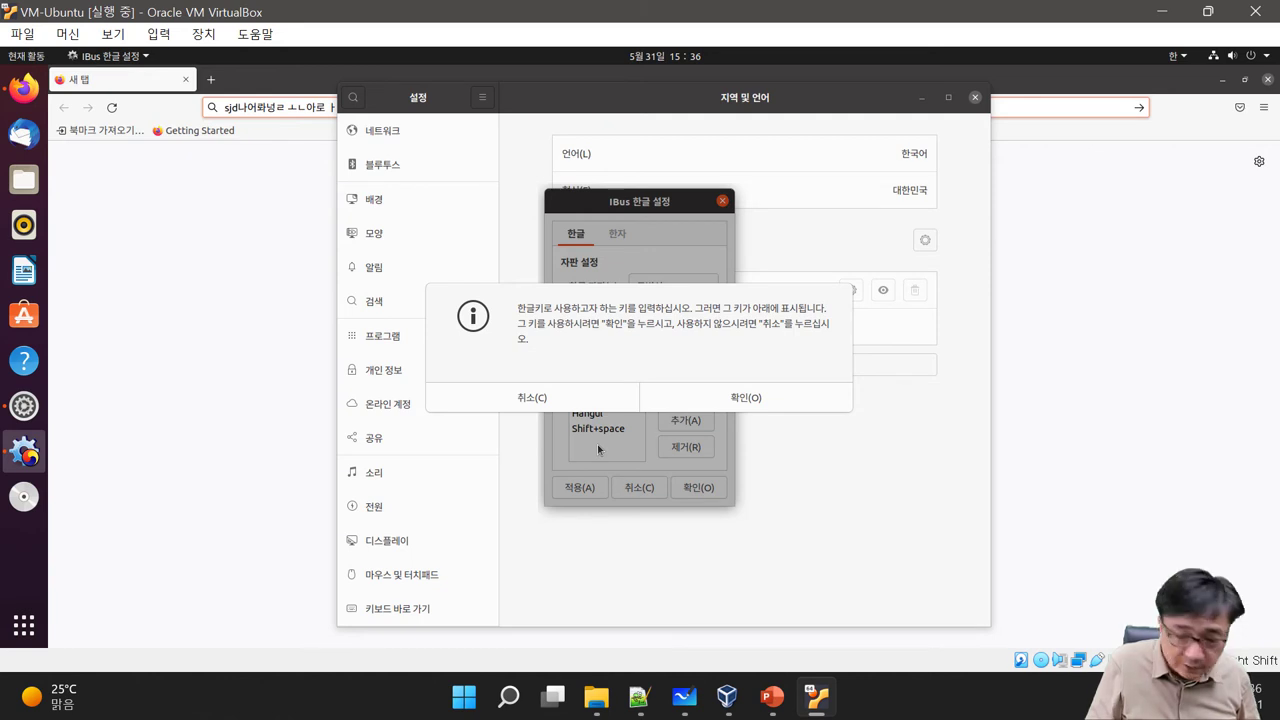
{"action": "key", "text": "Alt_R"}
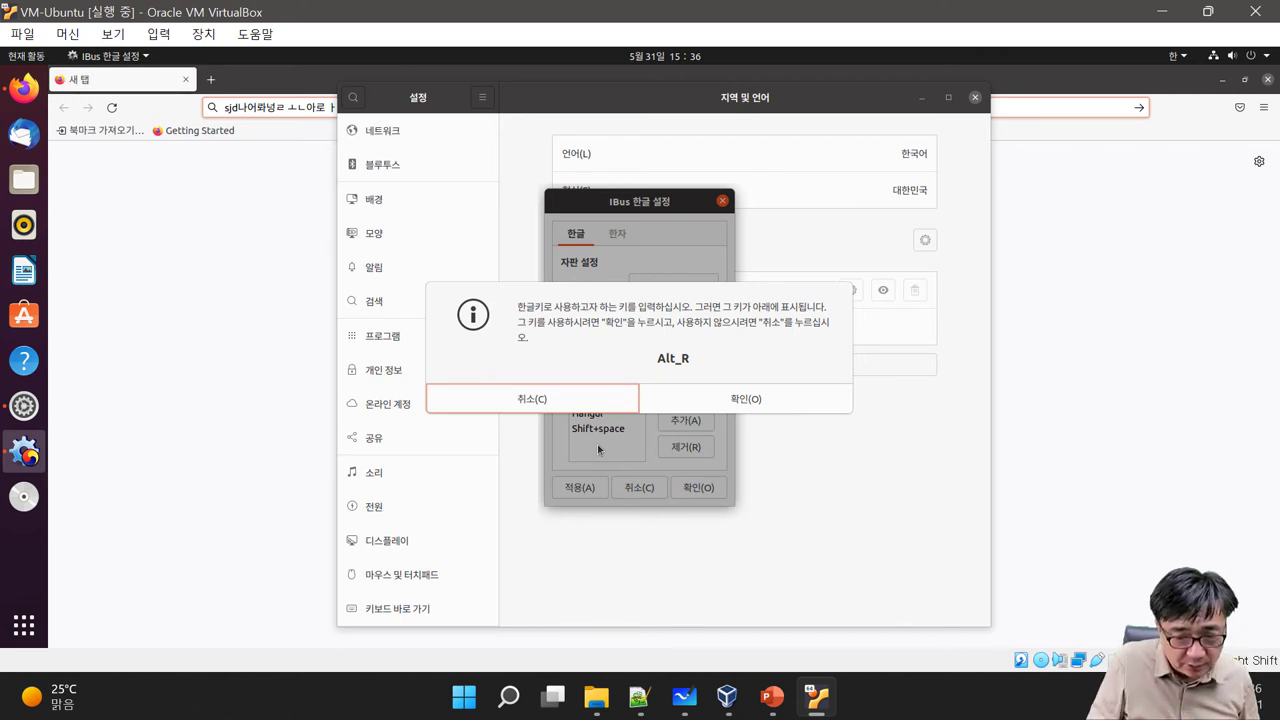
{"action": "left_click", "coordinate": [727, 405]}
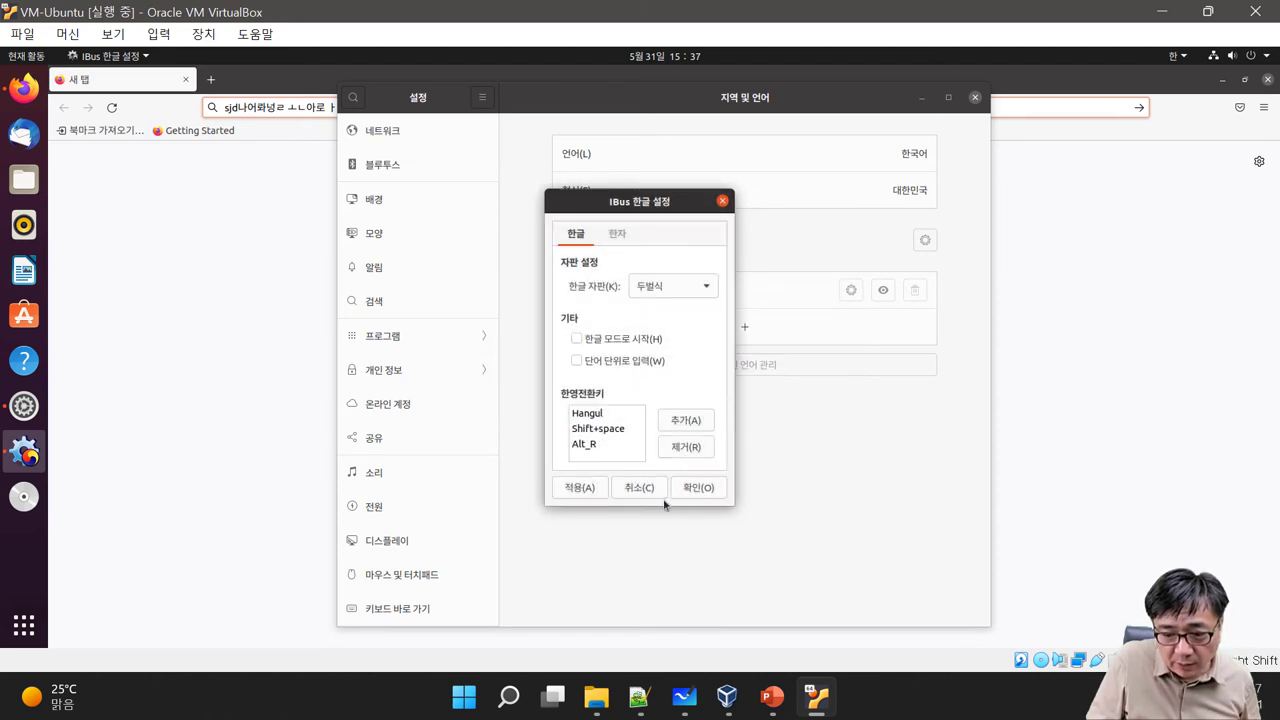
{"action": "left_click", "coordinate": [697, 488]}
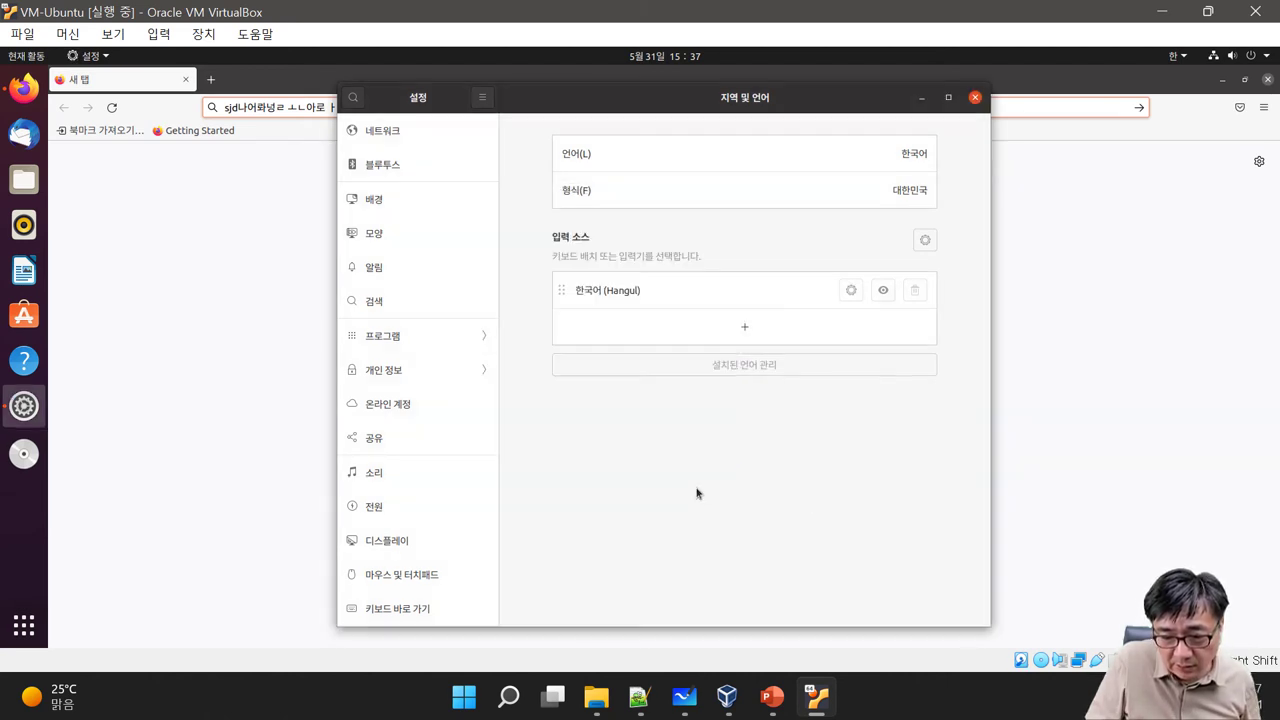
Test the mode toggle in Firefox's search field by entering Hangul letters, "dfgdfgdfg" in English, and Hangul letters again.
{"action": "left_click", "coordinate": [260, 203]}
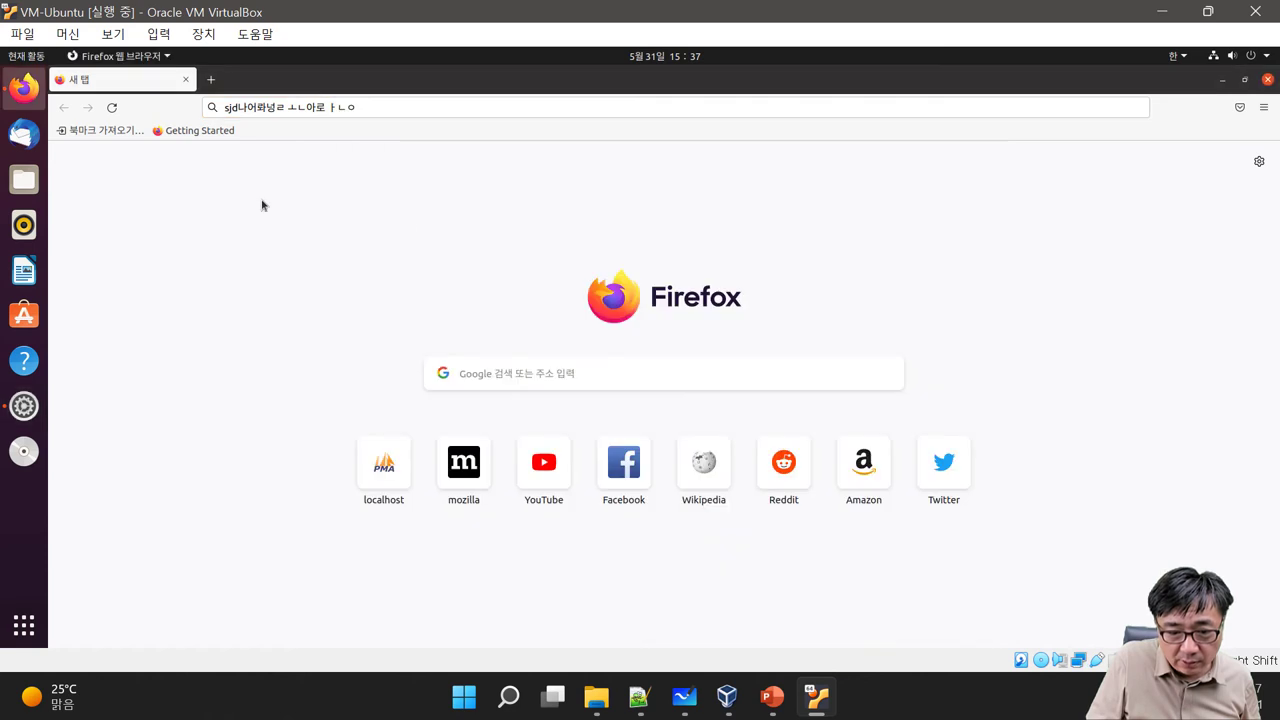
{"action": "left_click", "coordinate": [544, 378]}
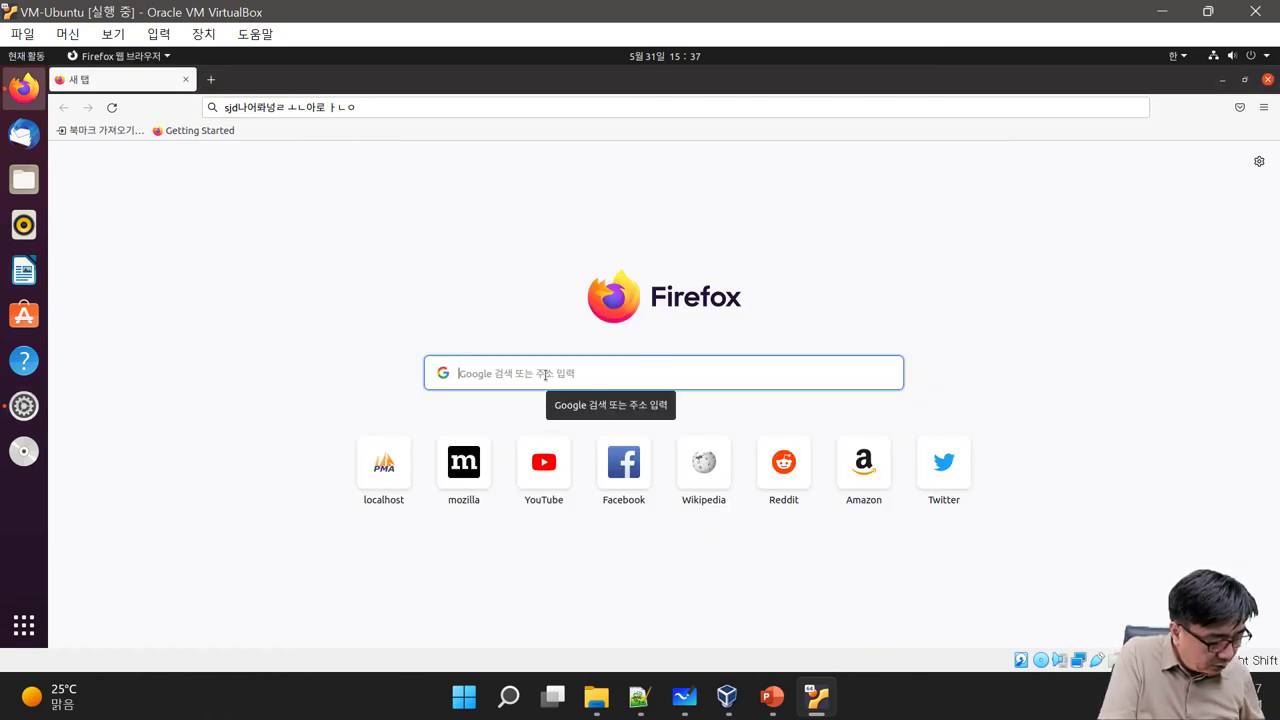
{"action": "type", "text": "ㅇㅒㄹㅇㅎ"}
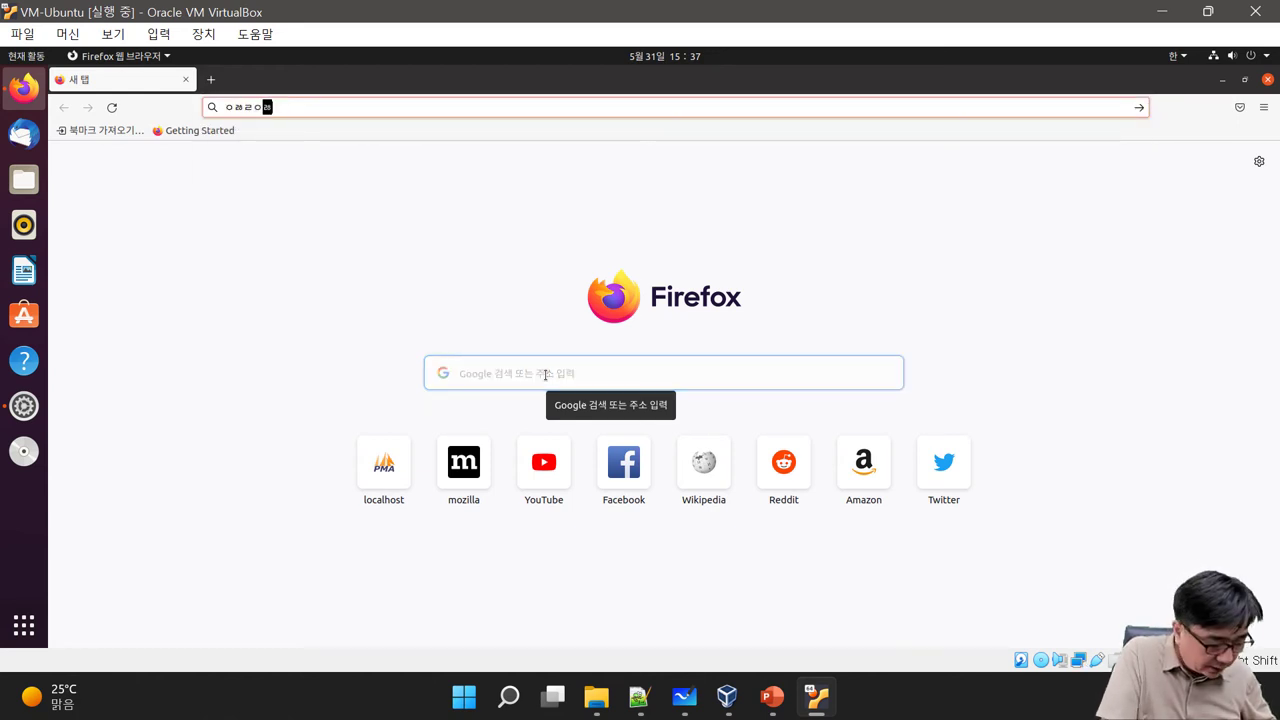
{"action": "key", "text": "super+space"}
{"action": "type", "text": "dfgdfgdfg"}
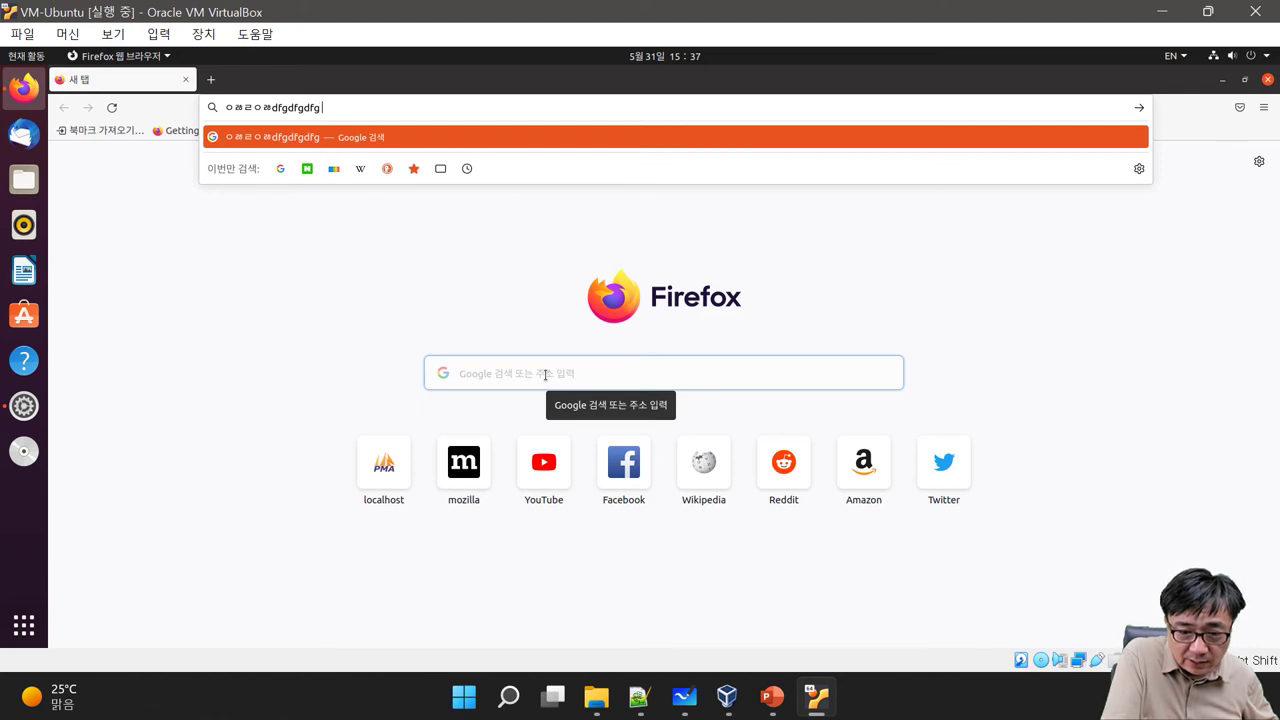
{"action": "key", "text": "super+space"}
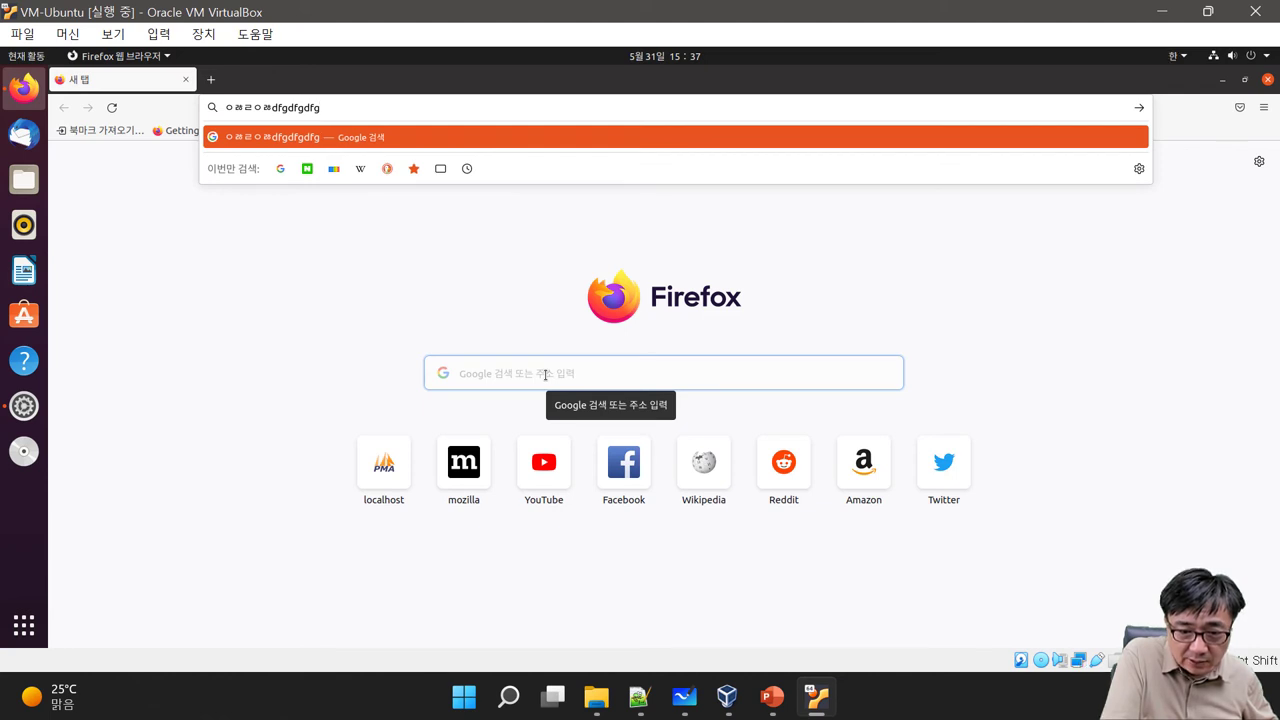
{"action": "type", "text": "ㅇㅒㅇㅒㅇㄹ"}
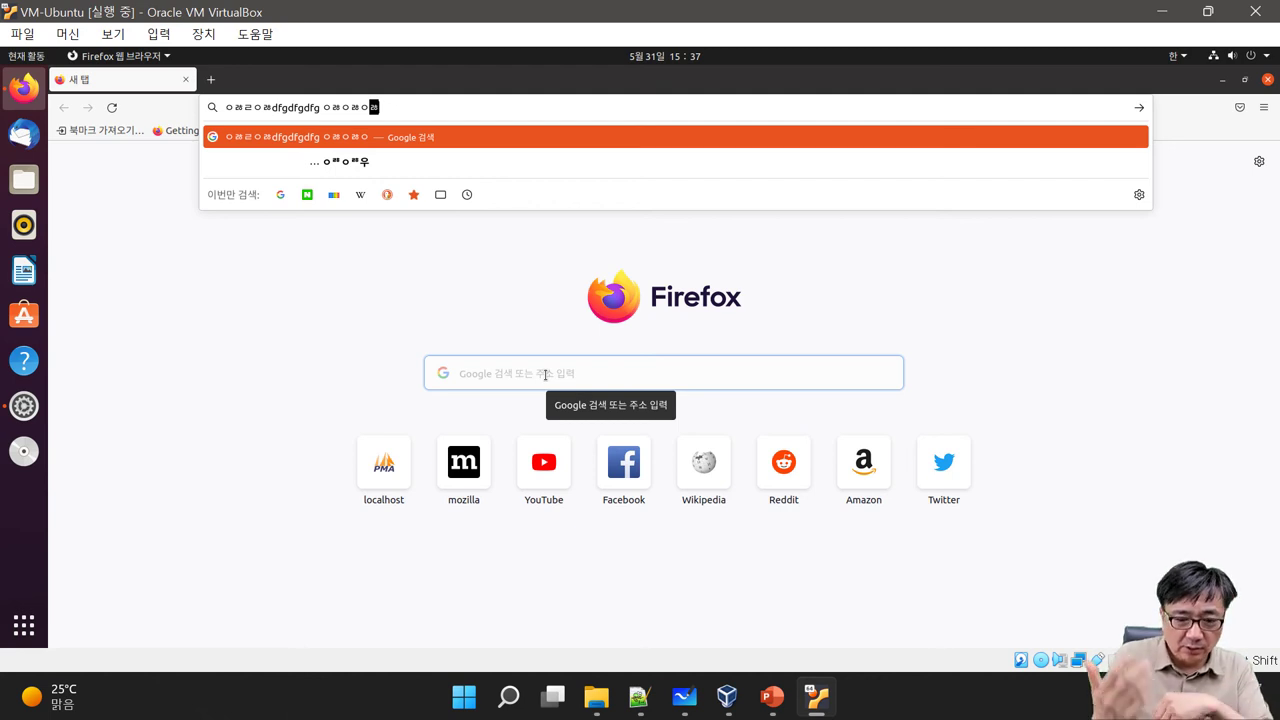
From the installed languages management, apply the Korean language setting system-wide and authenticate with the account password.
{"action": "left_click", "coordinate": [24, 405]}
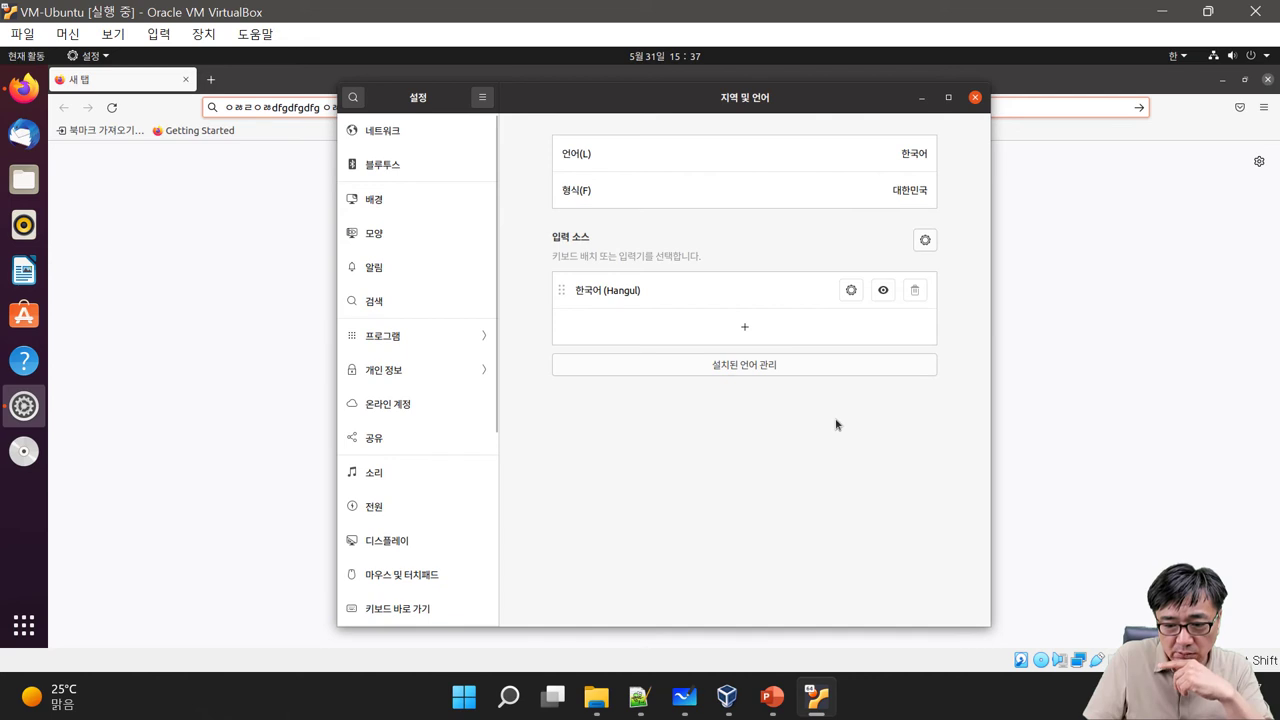
{"action": "left_click", "coordinate": [740, 370]}
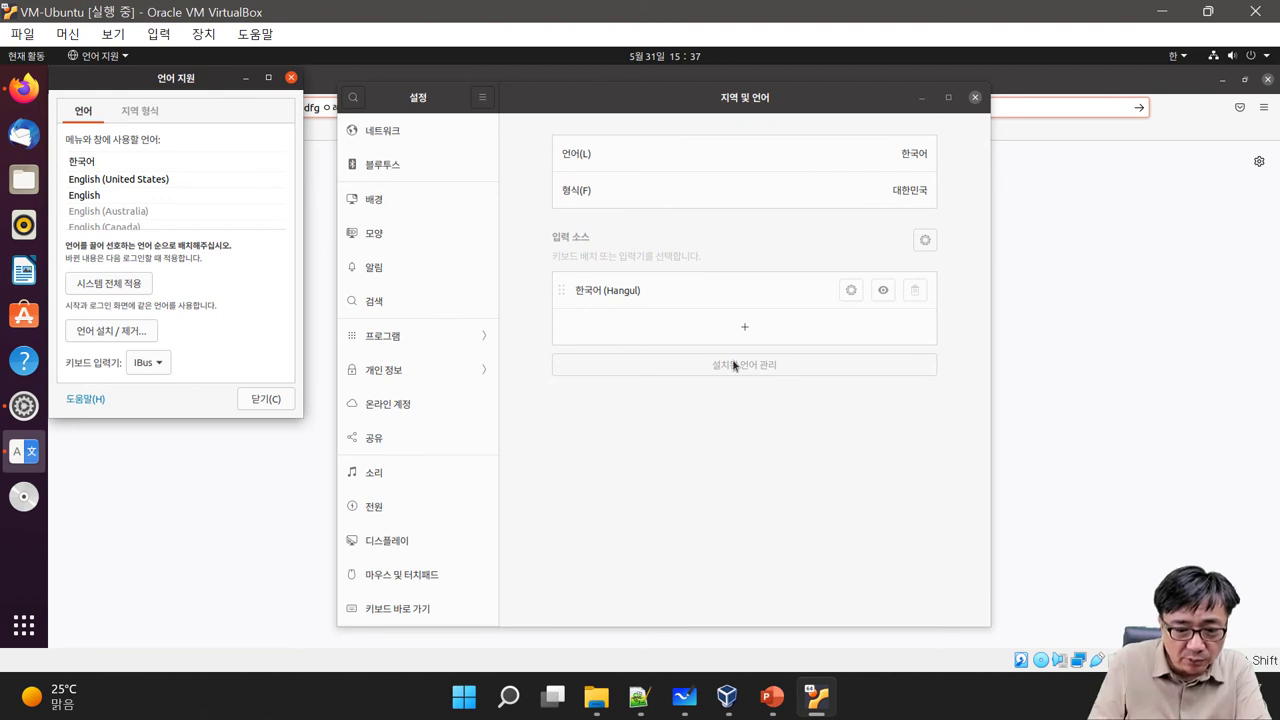
{"action": "left_click", "coordinate": [125, 289]}
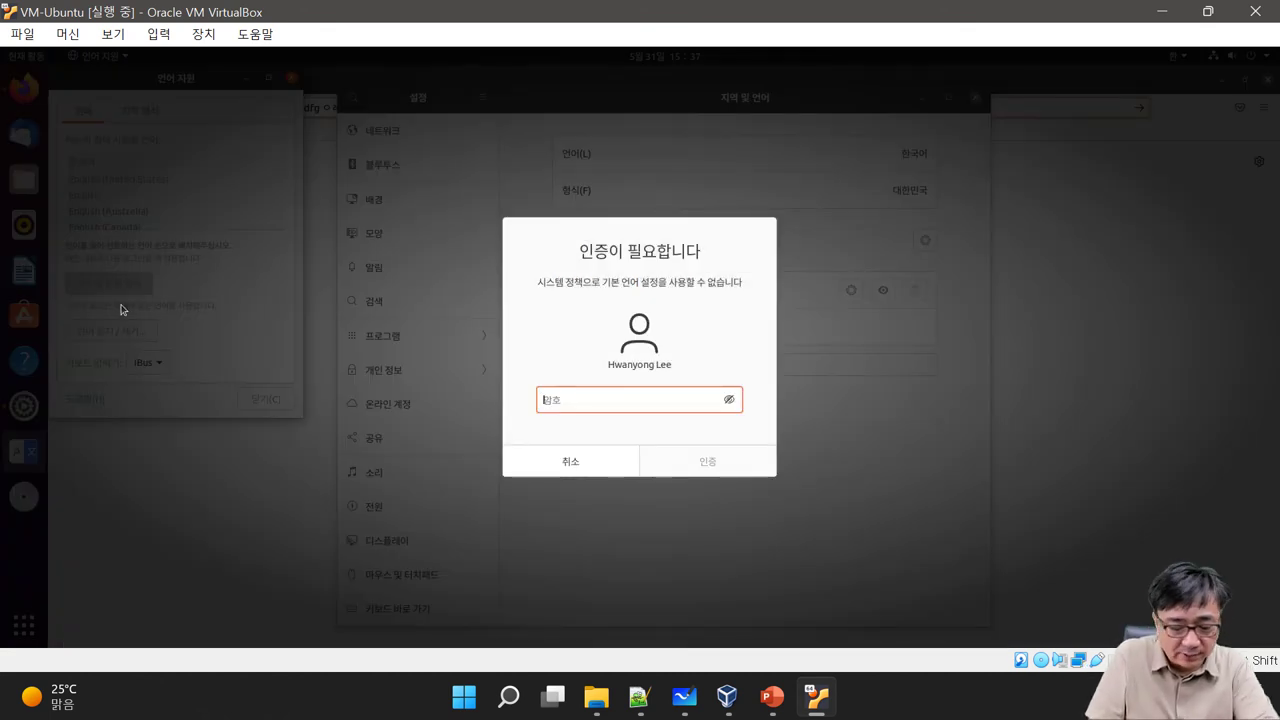
{"action": "type", "text": "*******"}
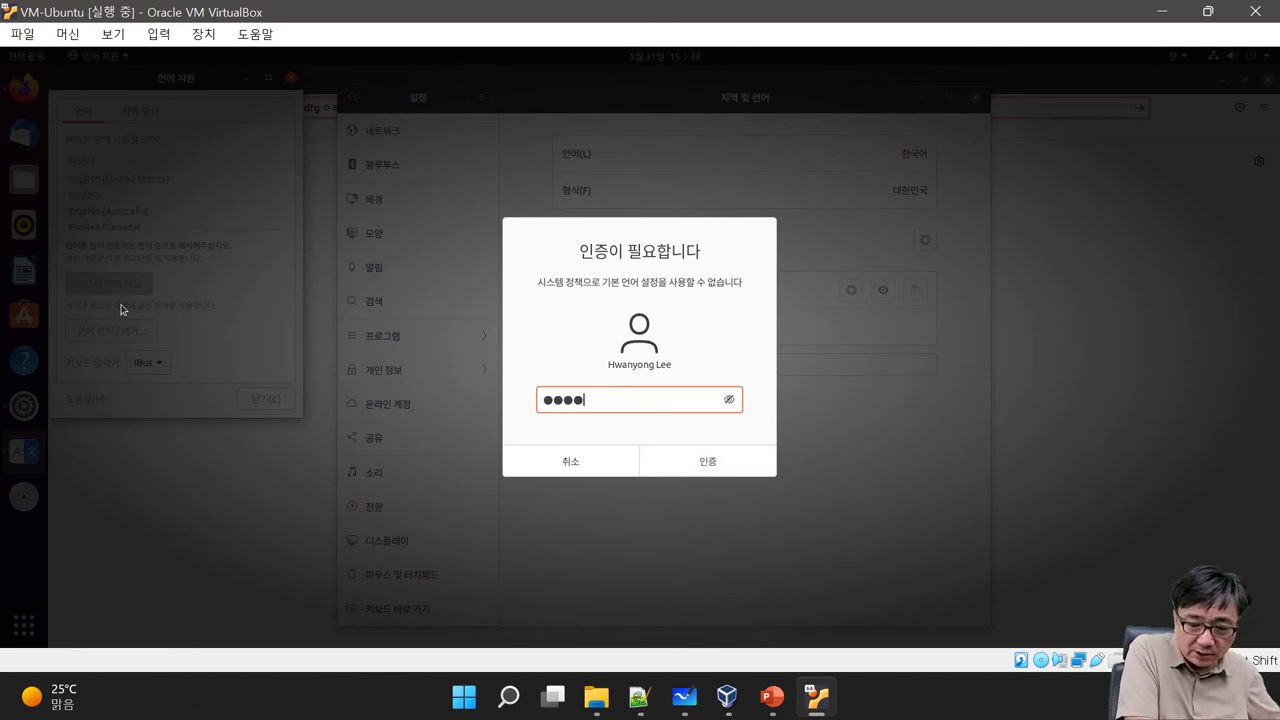
{"action": "type", "text": "****"}
{"action": "key", "text": "Return"}
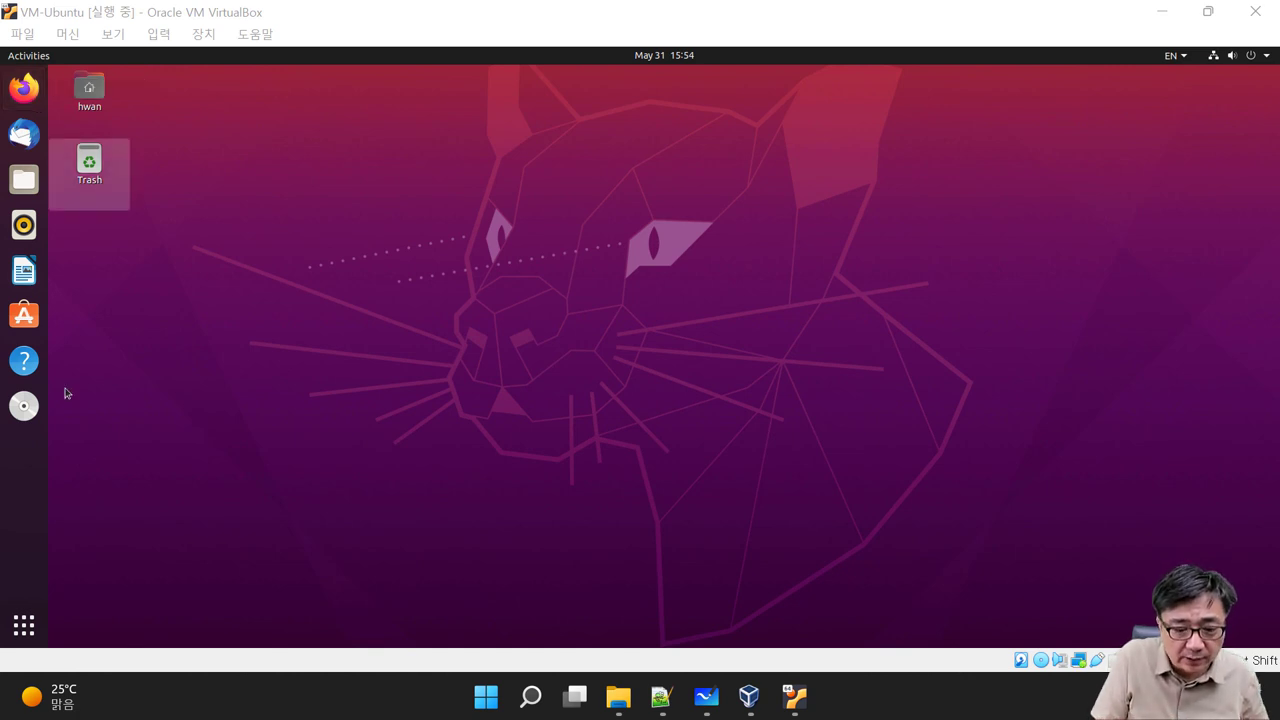
On the English desktop, check the Region & Language settings, switch to Korean input in Firefox and search for "한글입력".
{"action": "left_click", "coordinate": [24, 625]}
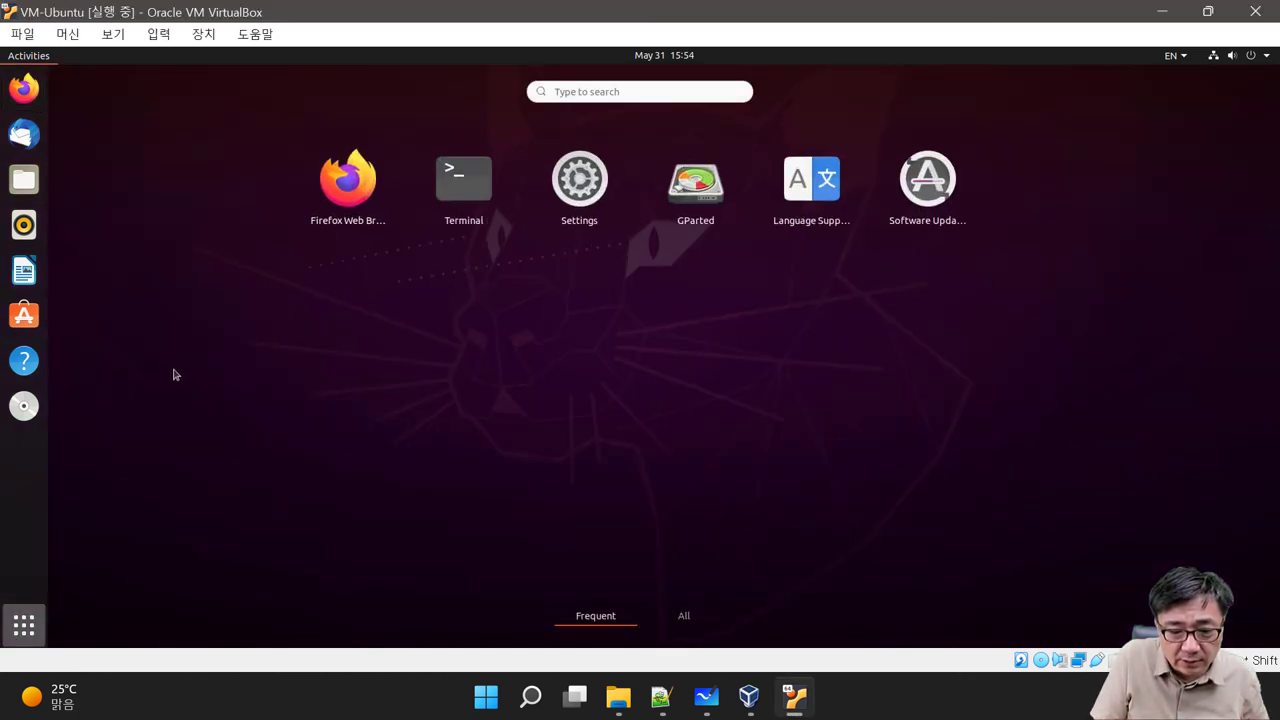
{"action": "left_click", "coordinate": [585, 180]}
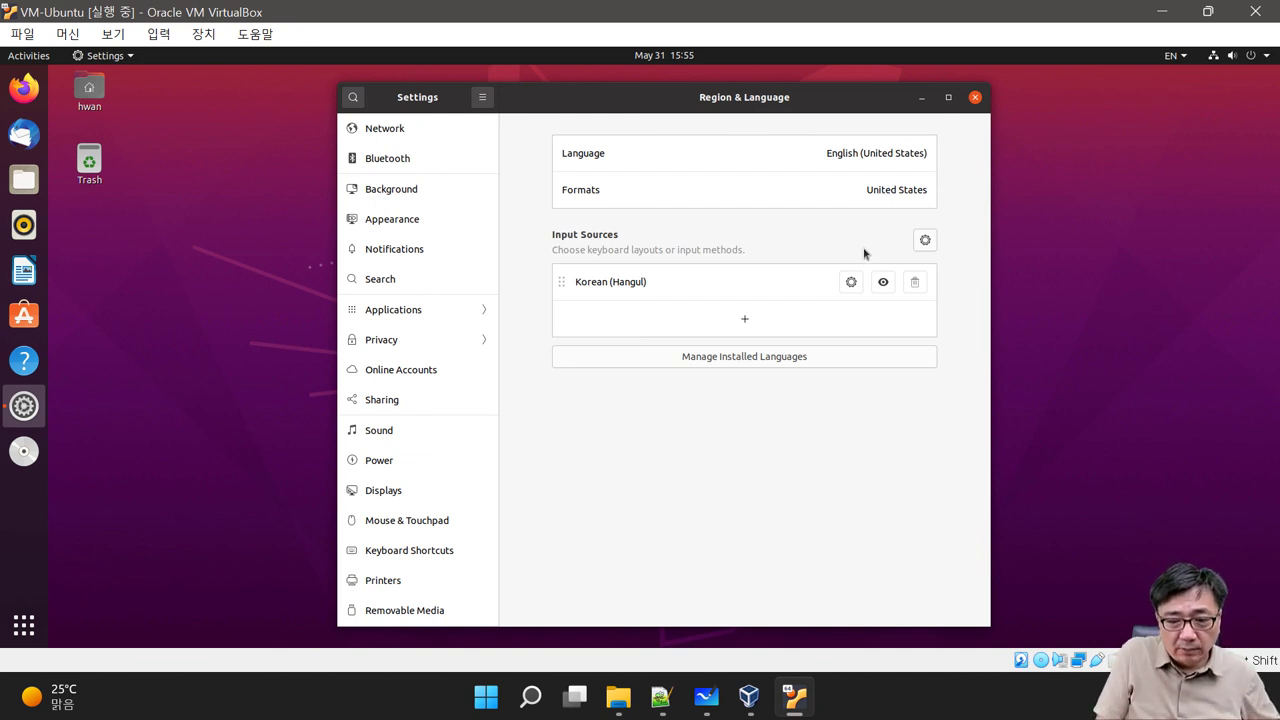
{"action": "left_click", "coordinate": [29, 99]}
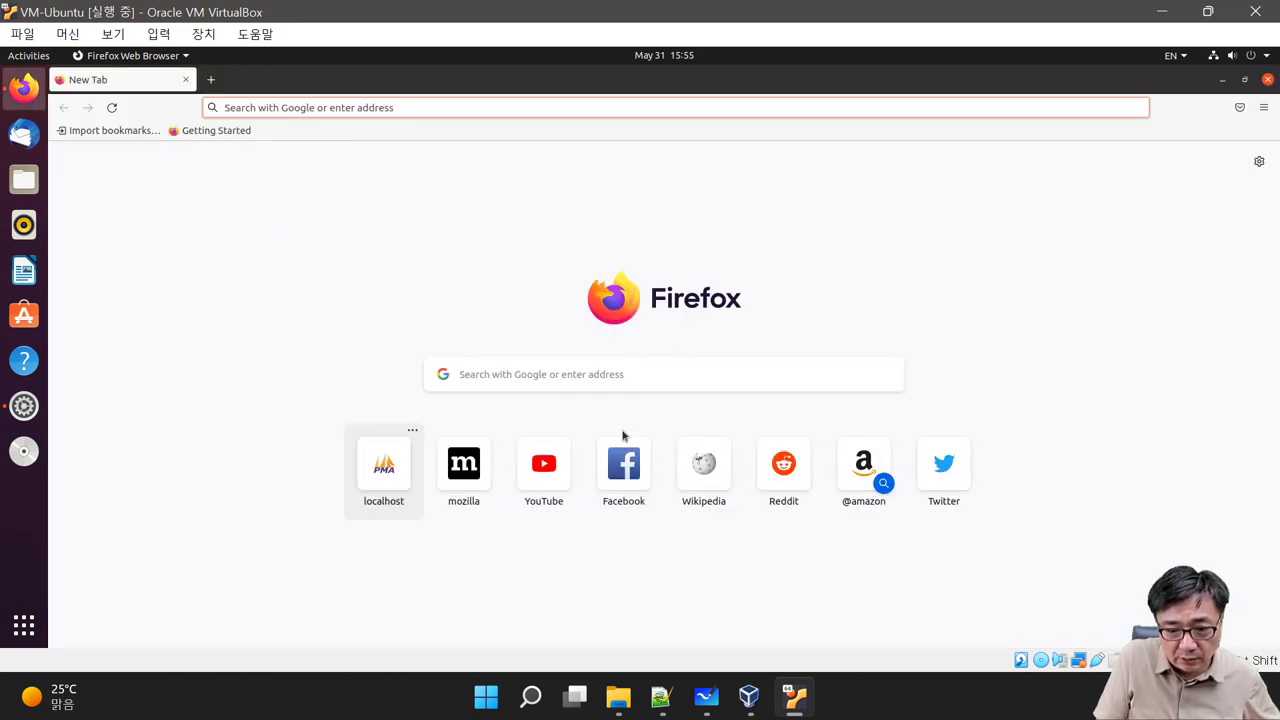
{"action": "left_click", "coordinate": [545, 381]}
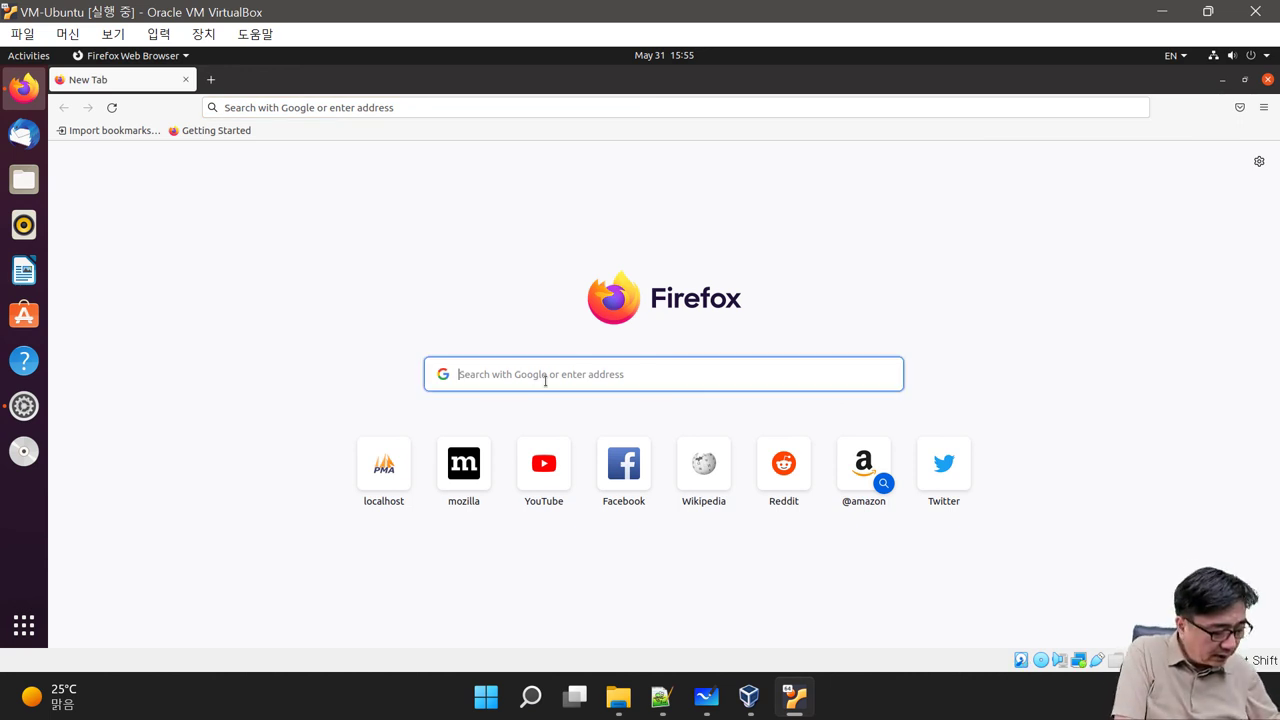
{"action": "key", "text": "super+space"}
{"action": "type", "text": "ㅎ"}
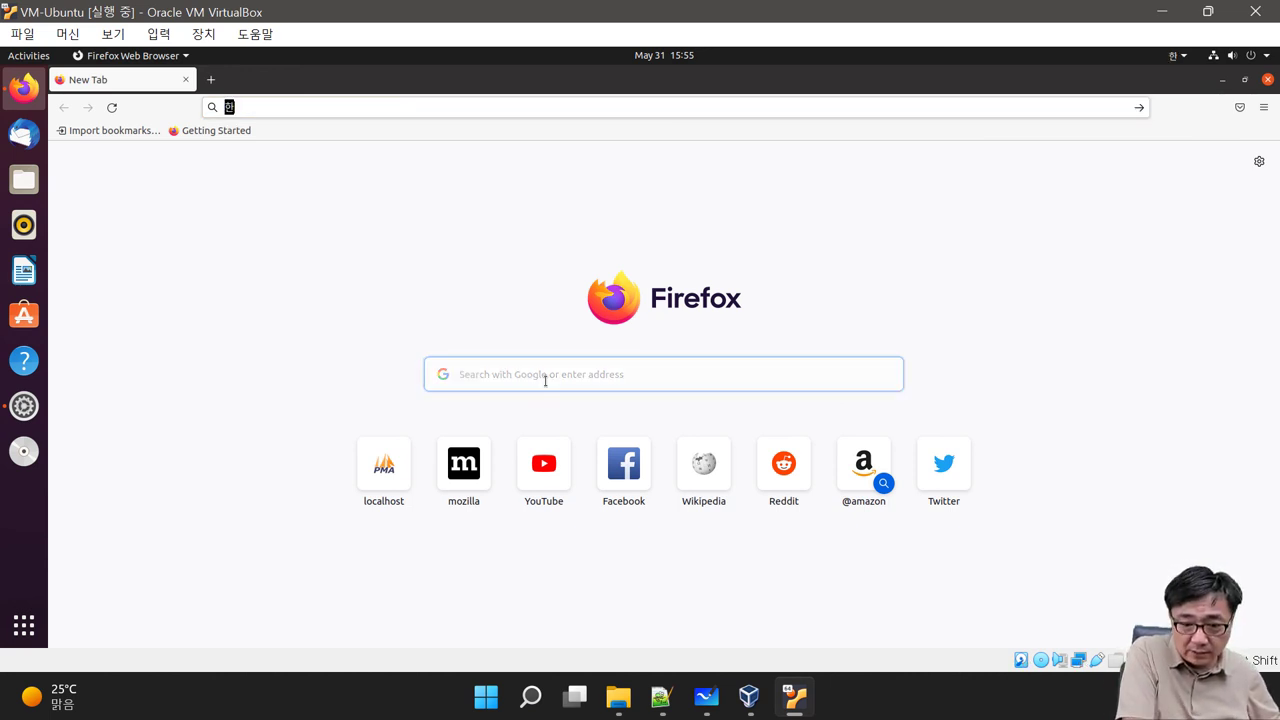
{"action": "type", "text": "한글입력"}
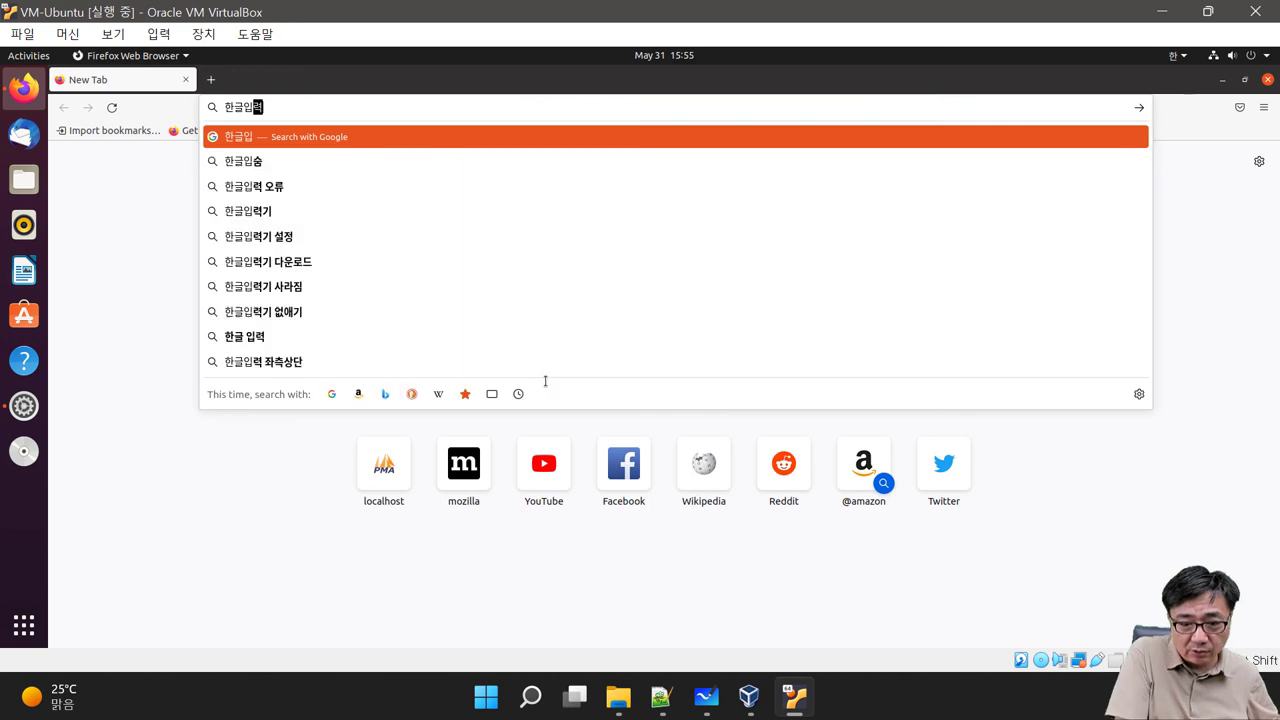
{"action": "key", "text": "Return"}
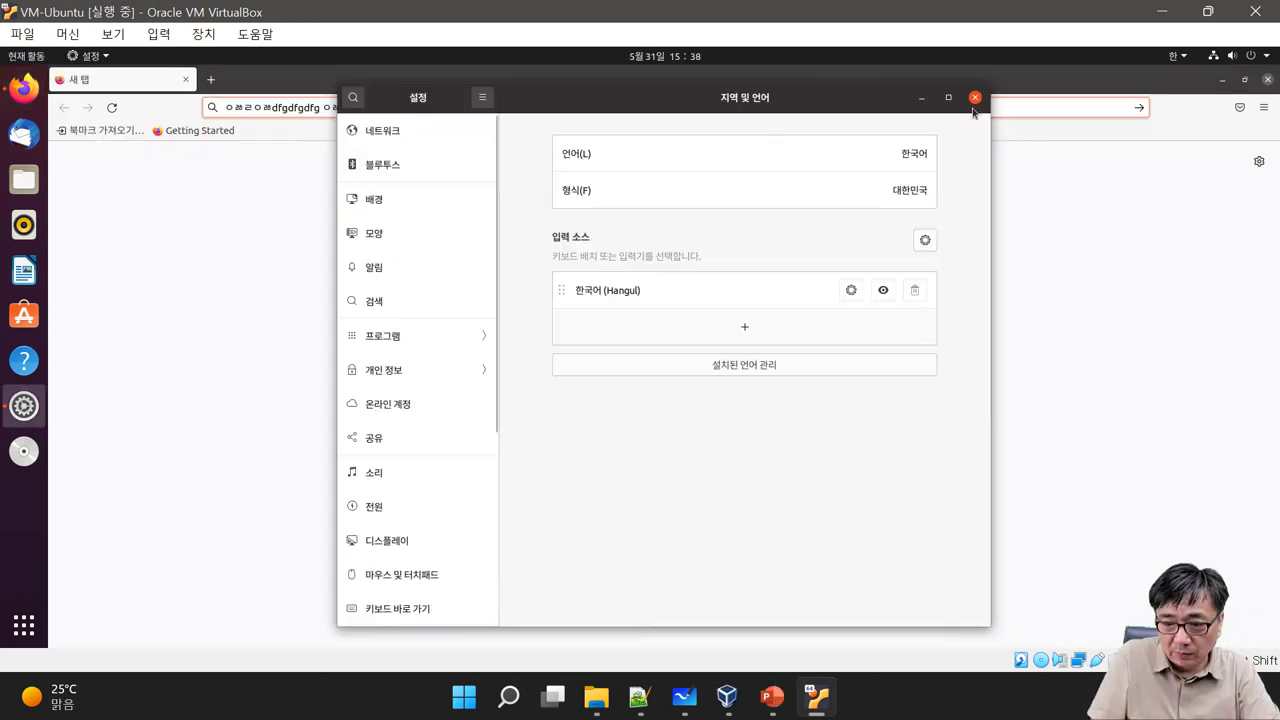
Close the Korean-language Region and Language settings window.
{"action": "left_click", "coordinate": [974, 99]}
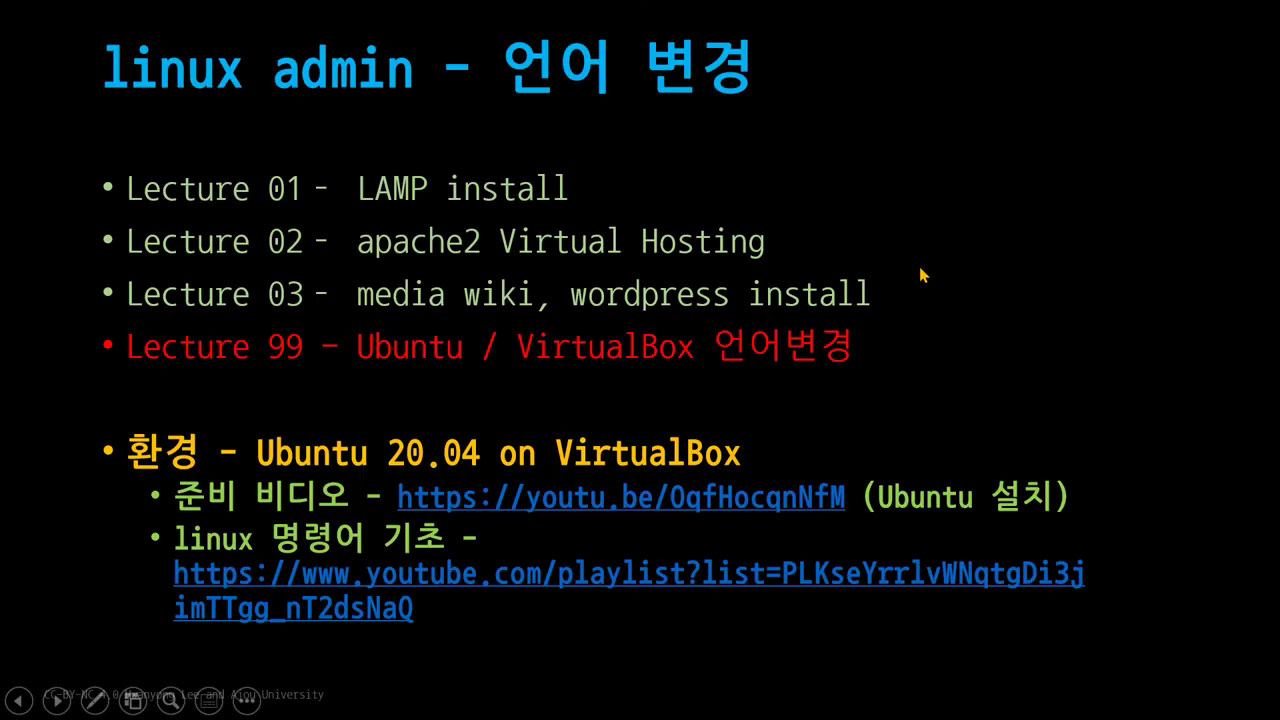
{"action": "left_click", "coordinate": [922, 275]}
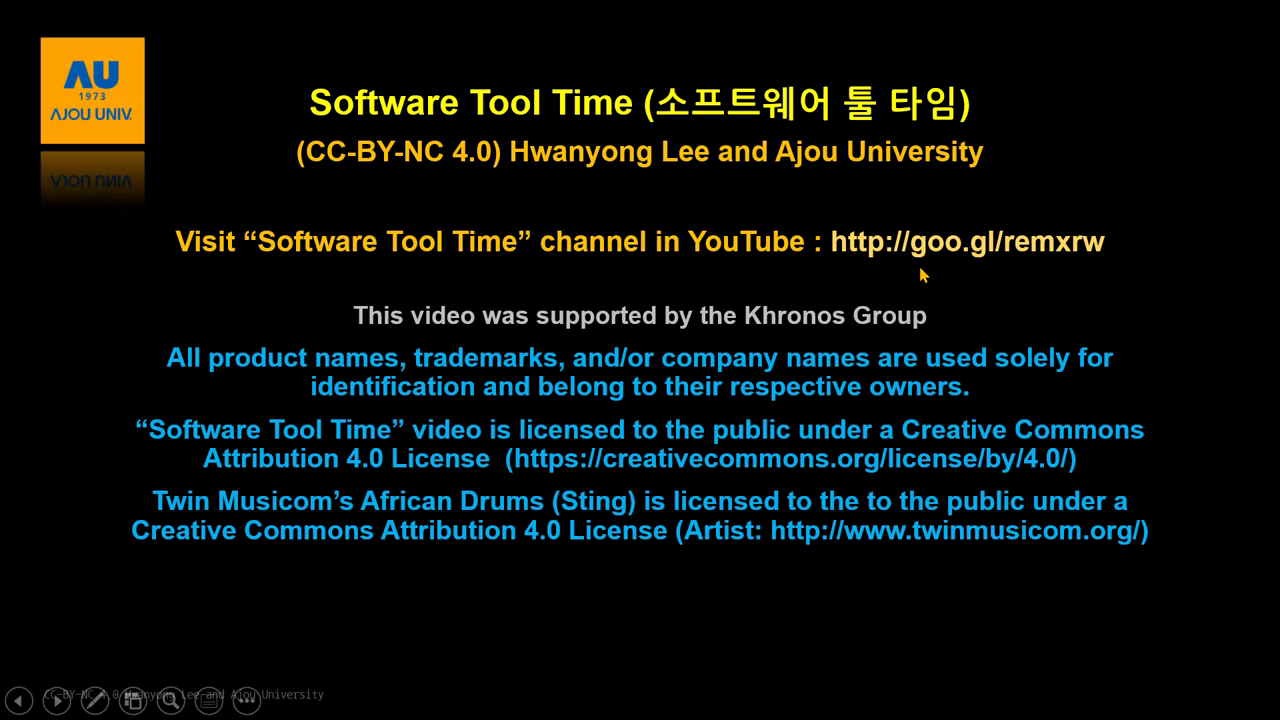